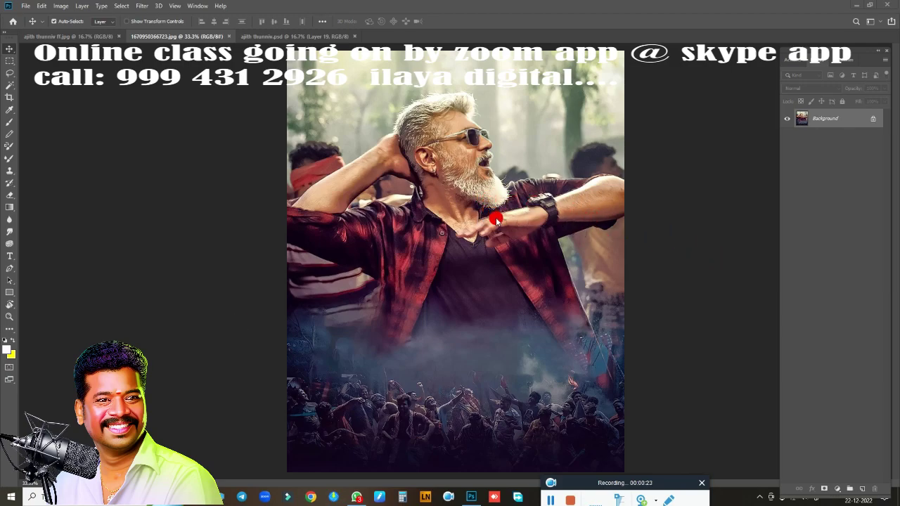
Compare the finished stylized portrait with the original photo, zooming into the mouth and beard
{"action": "scroll", "coordinate": [509, 216], "scroll_direction": "up", "scroll_amount": 5}
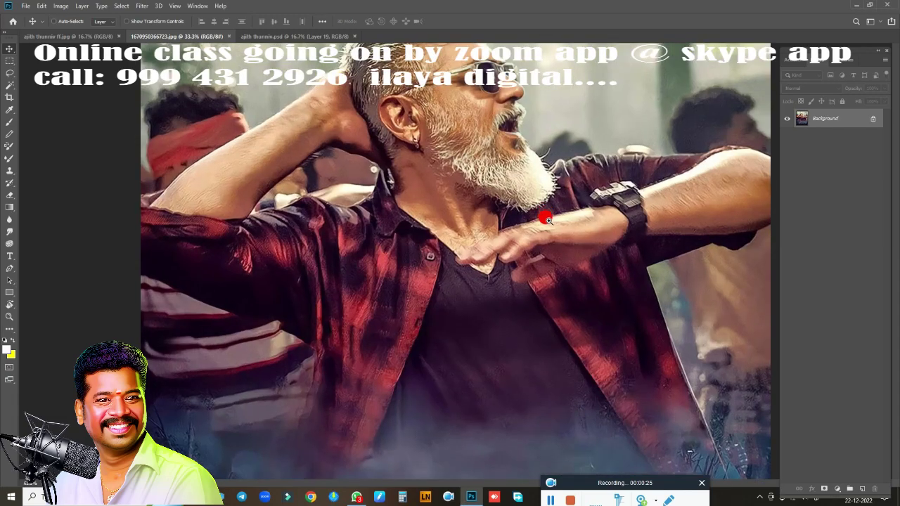
{"action": "scroll", "coordinate": [514, 214], "scroll_direction": "down", "scroll_amount": 3}
{"action": "scroll", "coordinate": [528, 265], "scroll_direction": "up", "scroll_amount": 4}
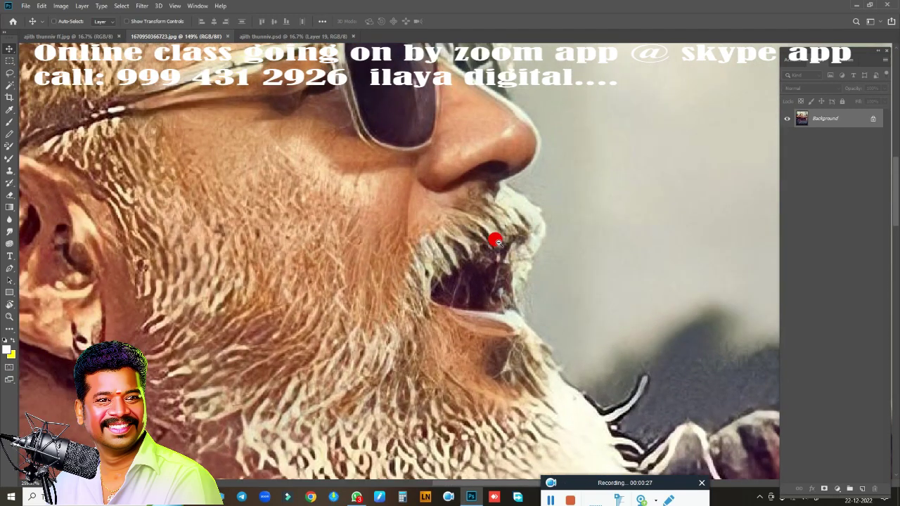
{"action": "scroll", "coordinate": [495, 241], "scroll_direction": "up", "scroll_amount": 3}
{"action": "scroll", "coordinate": [522, 245], "scroll_direction": "up", "scroll_amount": 3}
{"action": "scroll", "coordinate": [492, 232], "scroll_direction": "down", "scroll_amount": 3}
{"action": "scroll", "coordinate": [450, 225], "scroll_direction": "up", "scroll_amount": 1}
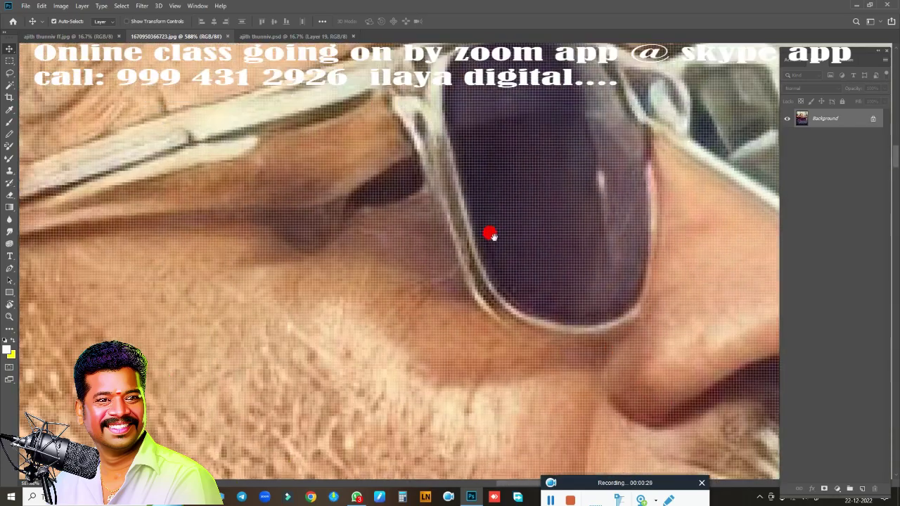
{"action": "scroll", "coordinate": [488, 235], "scroll_direction": "down", "scroll_amount": 1}
{"action": "scroll", "coordinate": [535, 283], "scroll_direction": "down", "scroll_amount": 4}
{"action": "scroll", "coordinate": [498, 264], "scroll_direction": "down", "scroll_amount": 2}
{"action": "scroll", "coordinate": [534, 161], "scroll_direction": "down", "scroll_amount": 1}
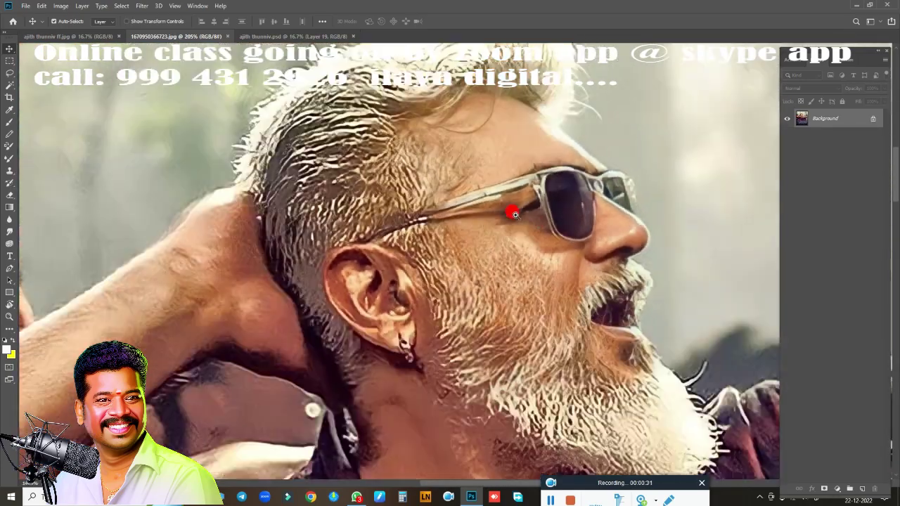
{"action": "scroll", "coordinate": [511, 206], "scroll_direction": "down", "scroll_amount": 1}
{"action": "scroll", "coordinate": [514, 235], "scroll_direction": "down", "scroll_amount": 1}
{"action": "scroll", "coordinate": [523, 246], "scroll_direction": "down", "scroll_amount": 1}
{"action": "scroll", "coordinate": [482, 223], "scroll_direction": "down", "scroll_amount": 1}
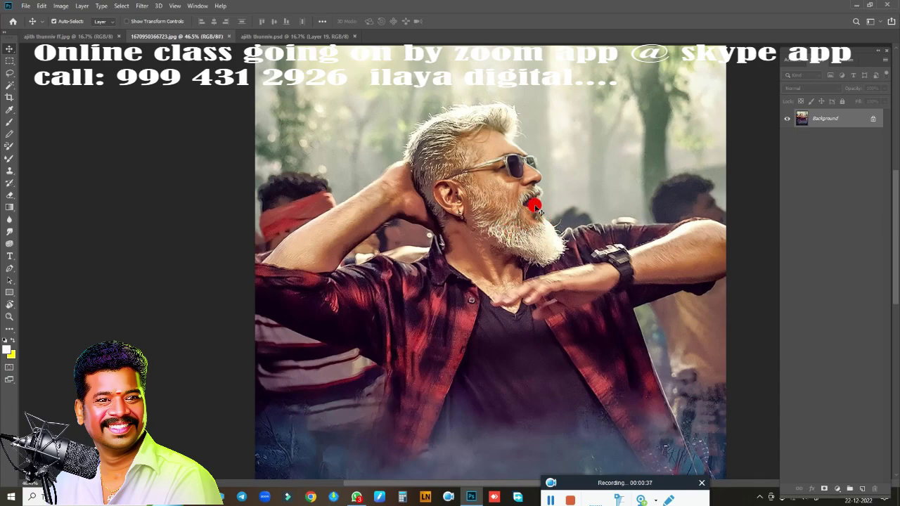
{"action": "scroll", "coordinate": [503, 227], "scroll_direction": "up", "scroll_amount": 1}
{"action": "scroll", "coordinate": [505, 229], "scroll_direction": "down", "scroll_amount": 2}
{"action": "scroll", "coordinate": [505, 229], "scroll_direction": "down", "scroll_amount": 1}
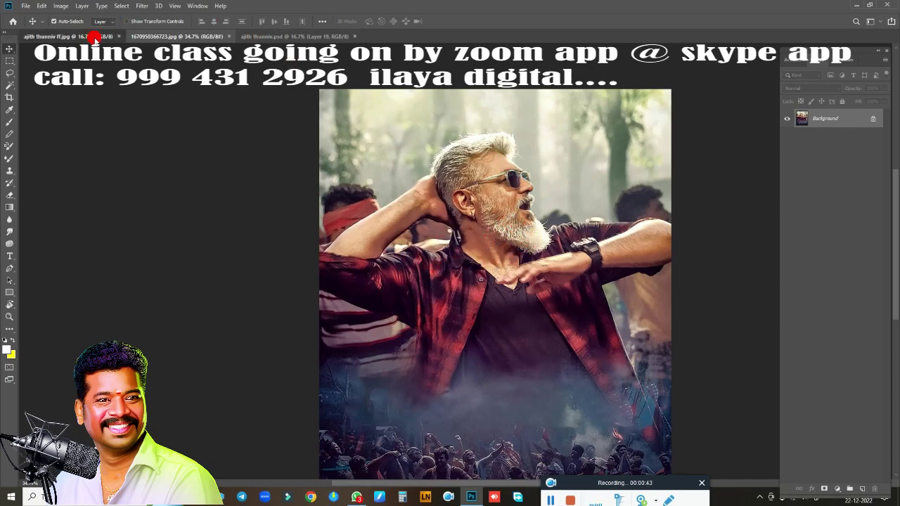
{"action": "left_click", "coordinate": [92, 37]}
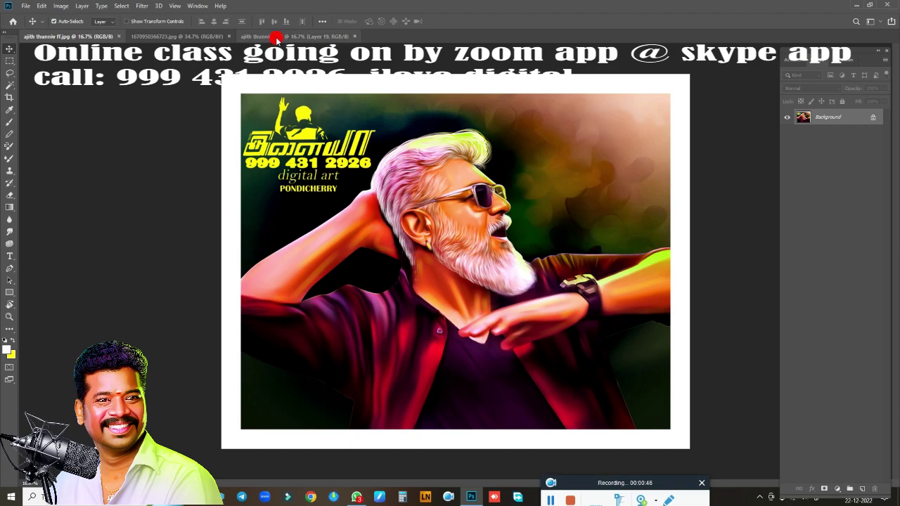
{"action": "left_click", "coordinate": [225, 35]}
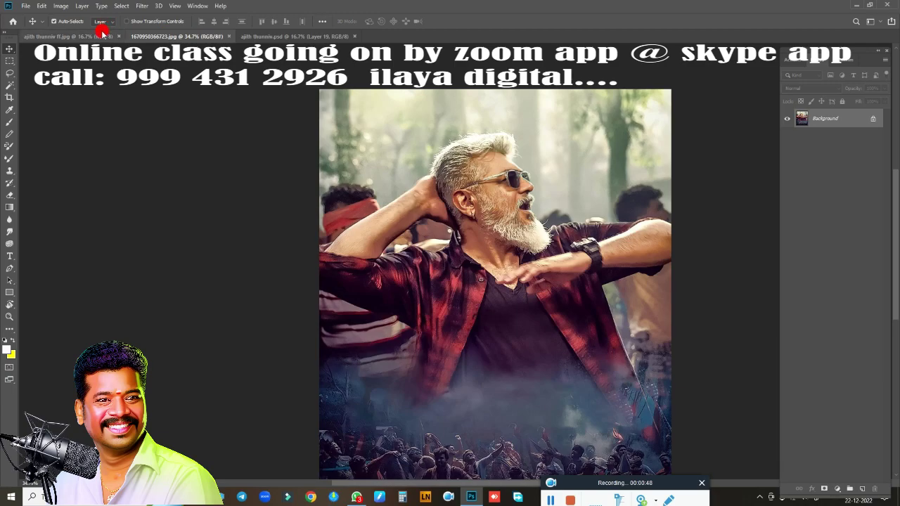
{"action": "left_click", "coordinate": [104, 34]}
{"action": "left_click", "coordinate": [141, 35]}
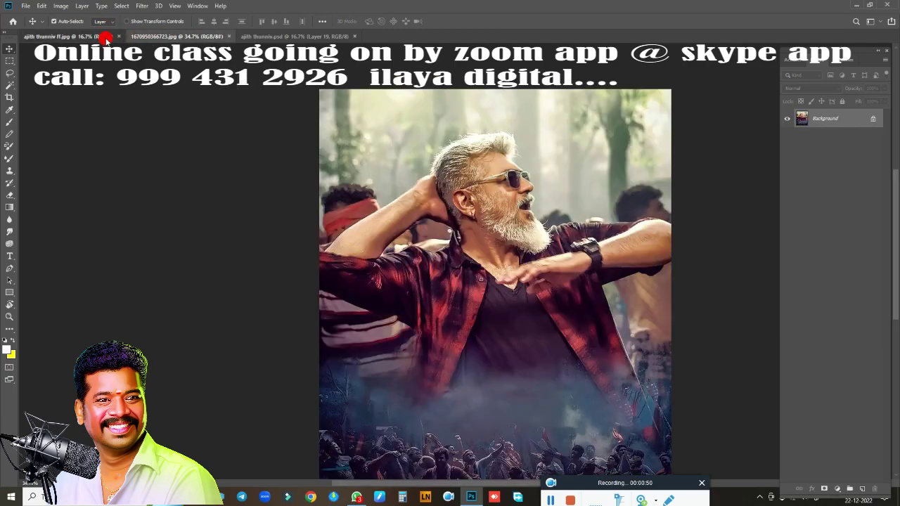
{"action": "left_click", "coordinate": [104, 36]}
{"action": "left_click", "coordinate": [528, 224]}
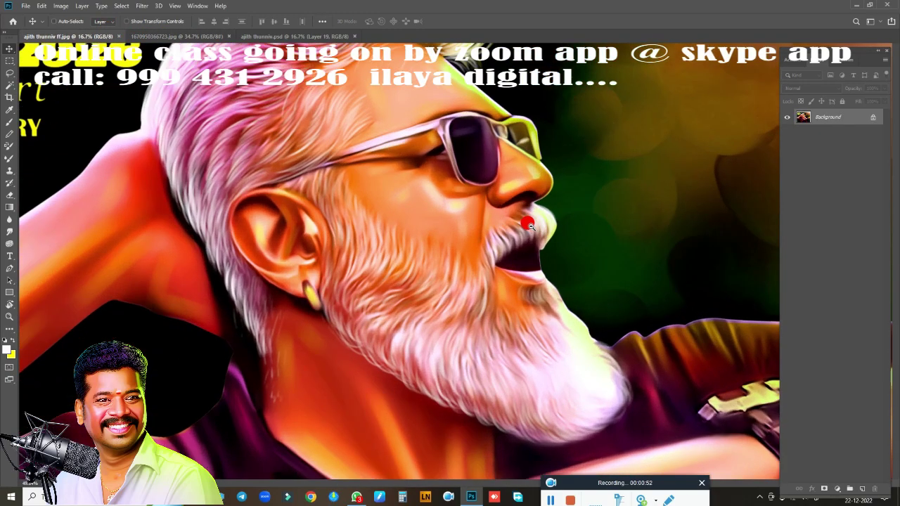
{"action": "scroll", "coordinate": [527, 217], "scroll_direction": "up", "scroll_amount": 2}
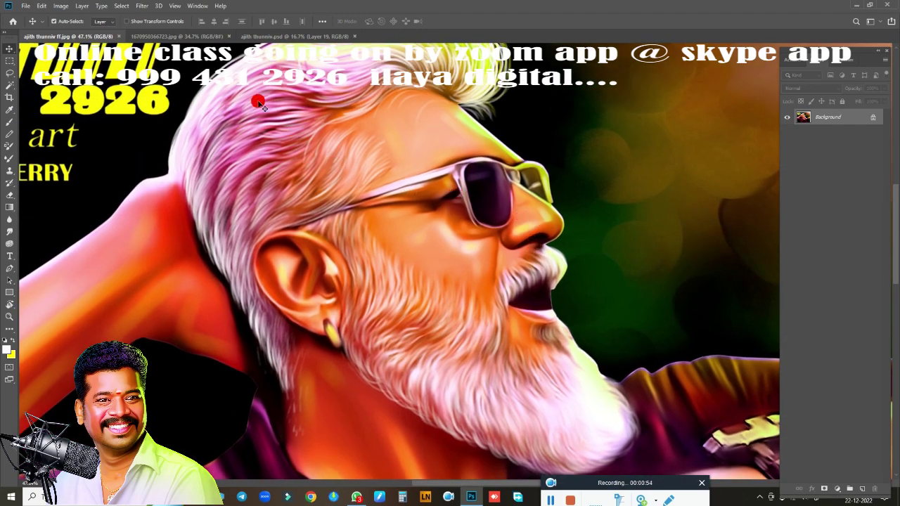
{"action": "left_click", "coordinate": [209, 37]}
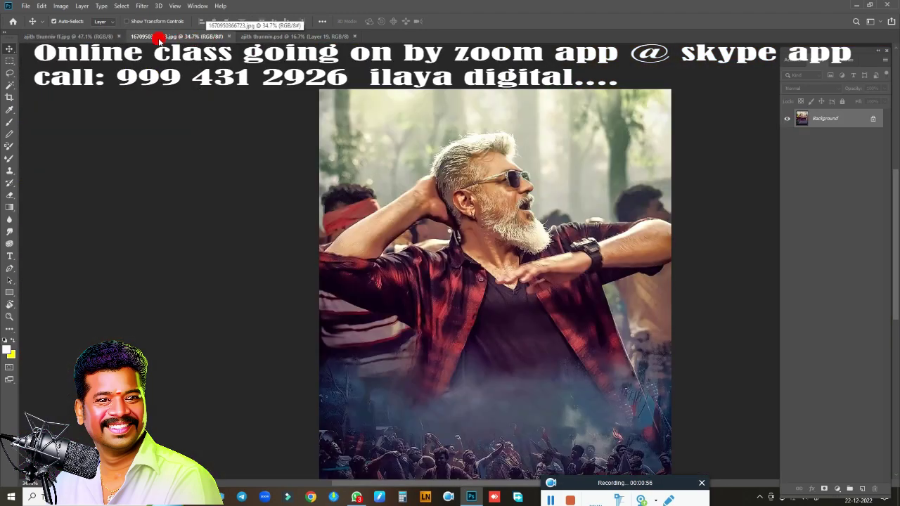
{"action": "left_click", "coordinate": [118, 36]}
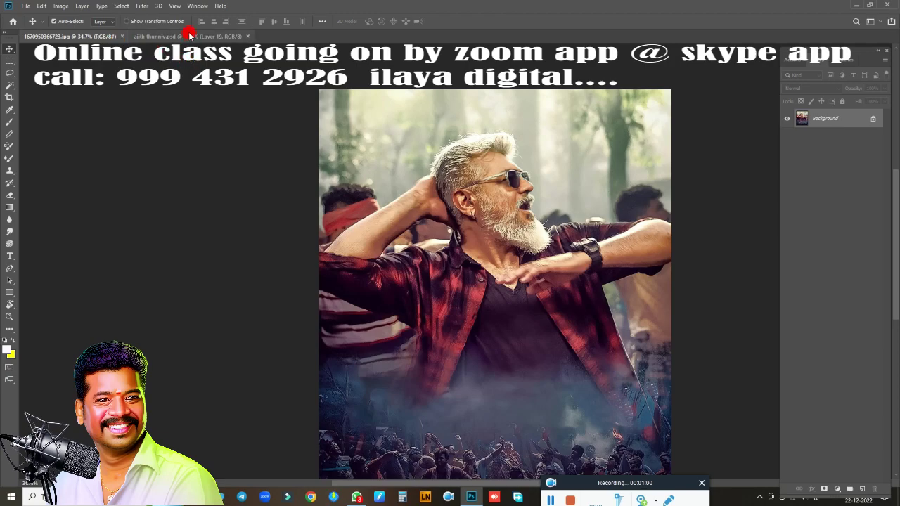
{"action": "left_click", "coordinate": [190, 36]}
{"action": "left_click", "coordinate": [105, 36]}
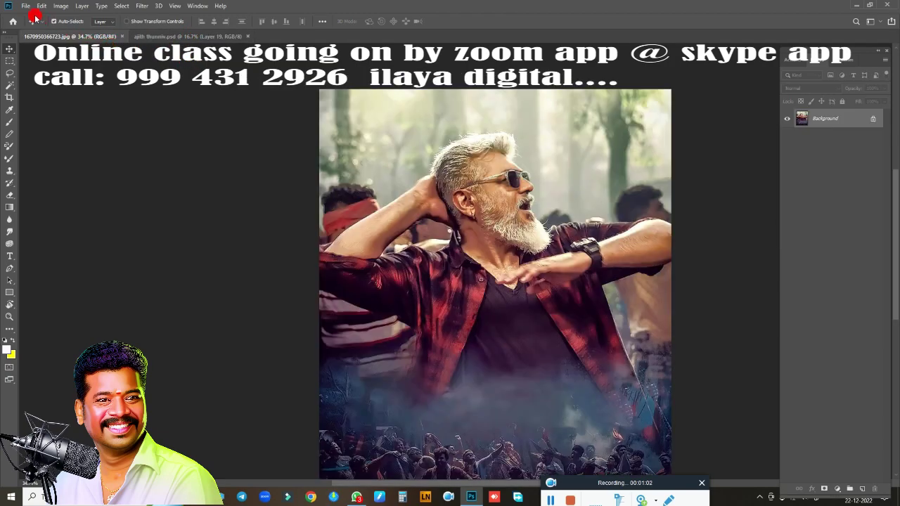
{"action": "left_click", "coordinate": [25, 5]}
Open the ajith thunniv artwork and compare it with the original photo
{"action": "left_click", "coordinate": [39, 28]}
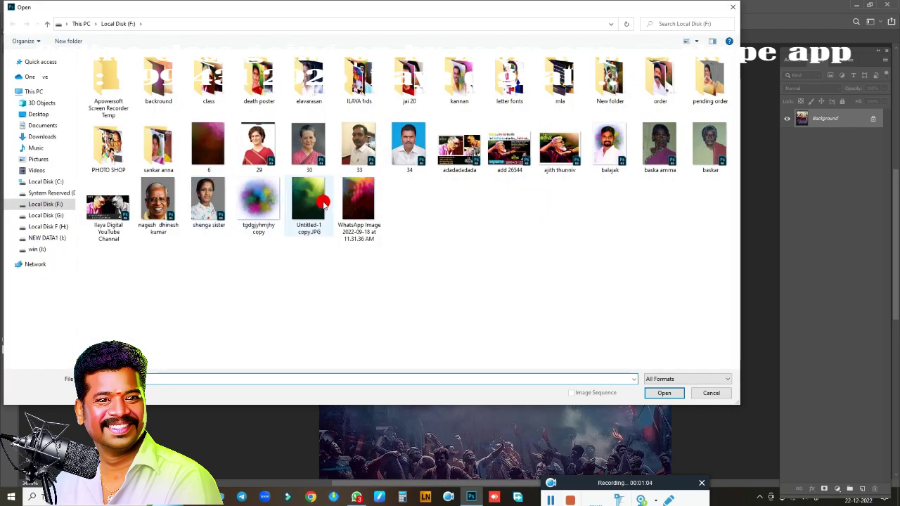
{"action": "left_click", "coordinate": [560, 147]}
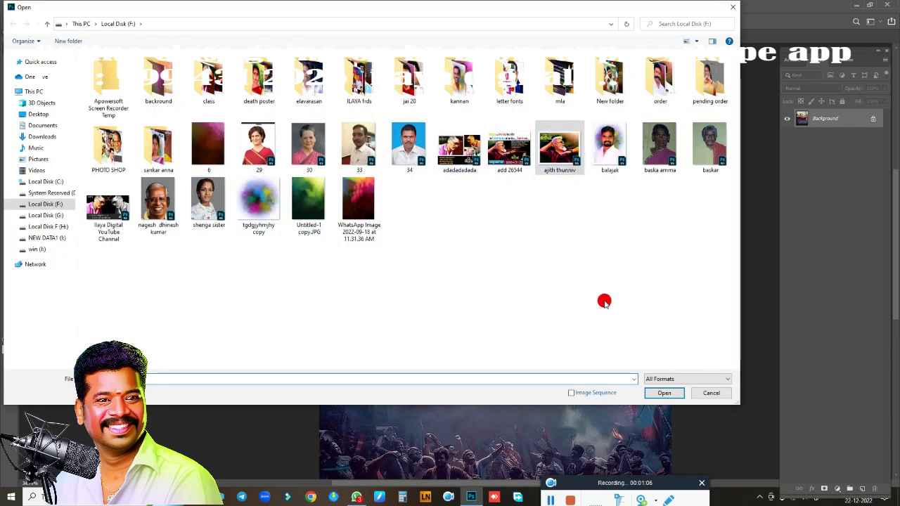
{"action": "left_click", "coordinate": [648, 392]}
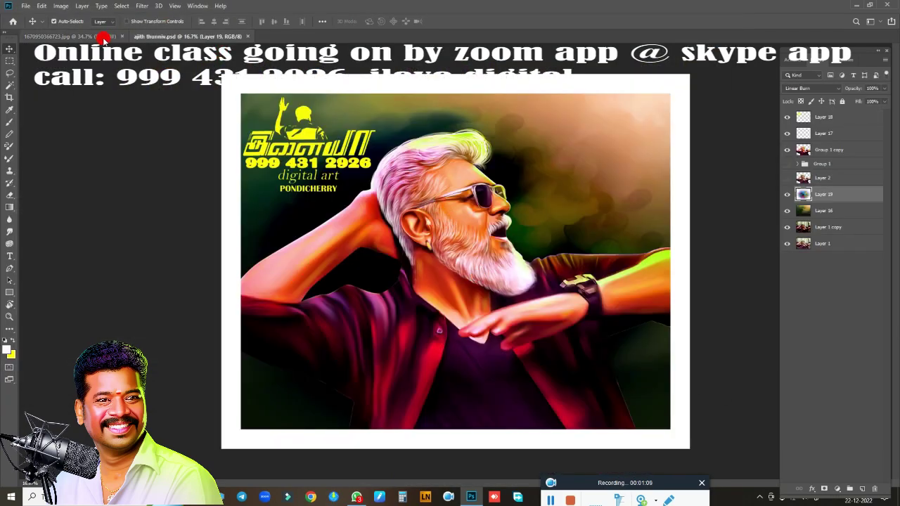
{"action": "left_click", "coordinate": [104, 37]}
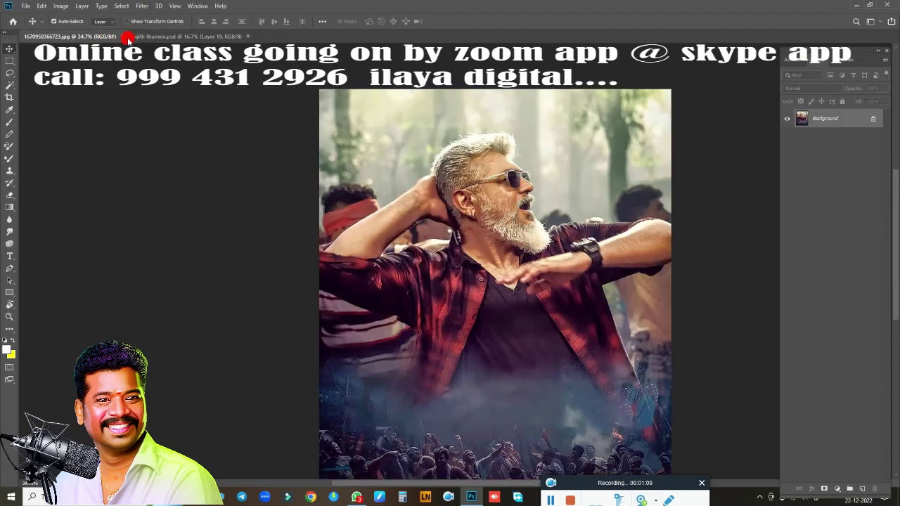
{"action": "left_click", "coordinate": [237, 39]}
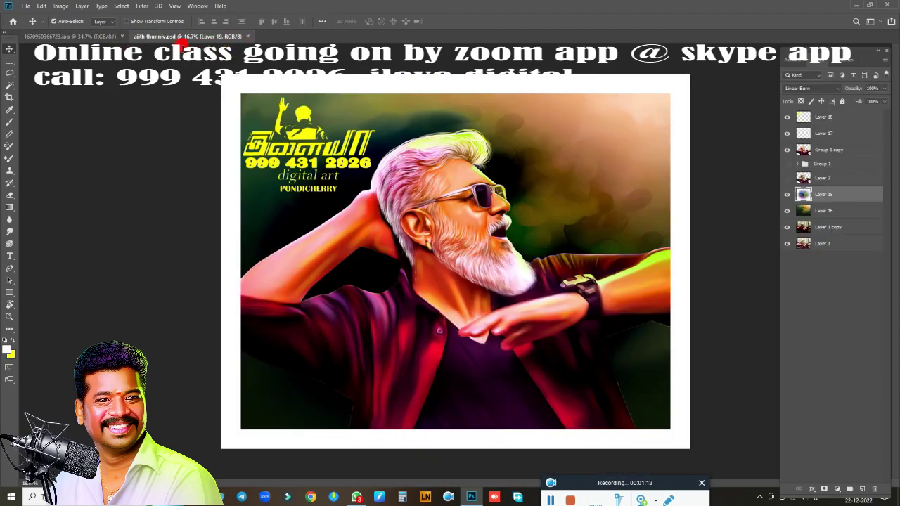
{"action": "left_click", "coordinate": [106, 37]}
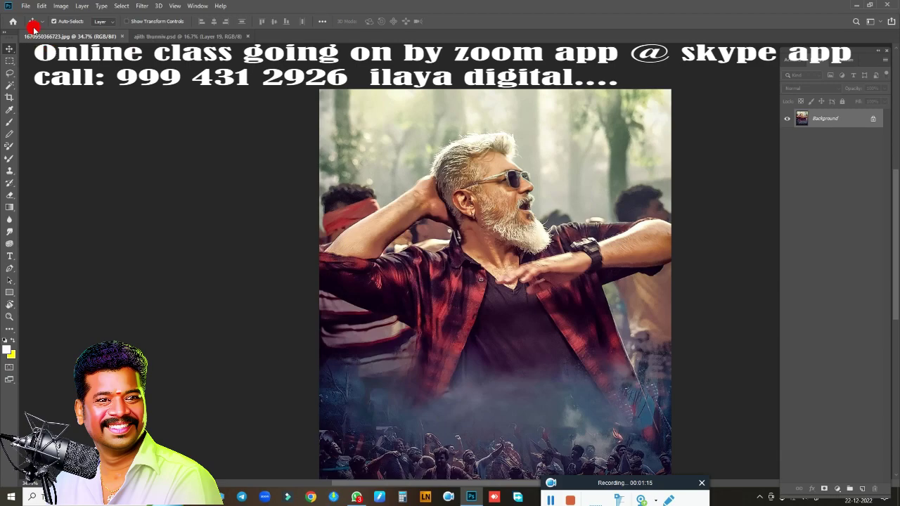
Reopen ajith thunniv from Local Disk (F:) and close the original 1670950366723.jpg photo
{"action": "left_click", "coordinate": [21, 5]}
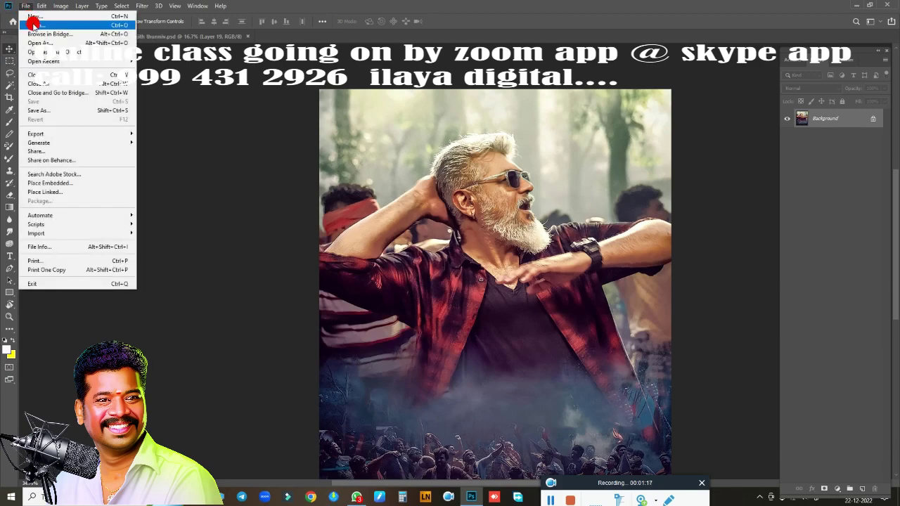
{"action": "left_click", "coordinate": [29, 17]}
{"action": "double_click", "coordinate": [562, 144]}
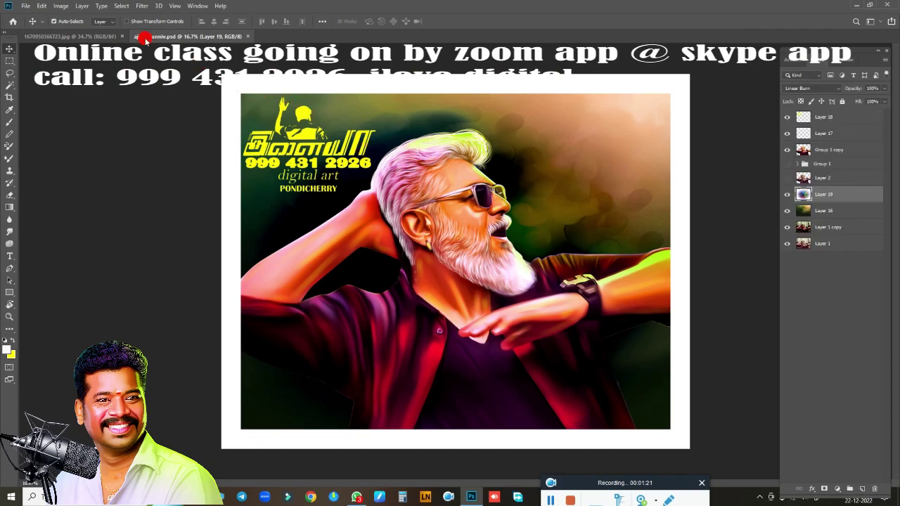
{"action": "left_click", "coordinate": [122, 36]}
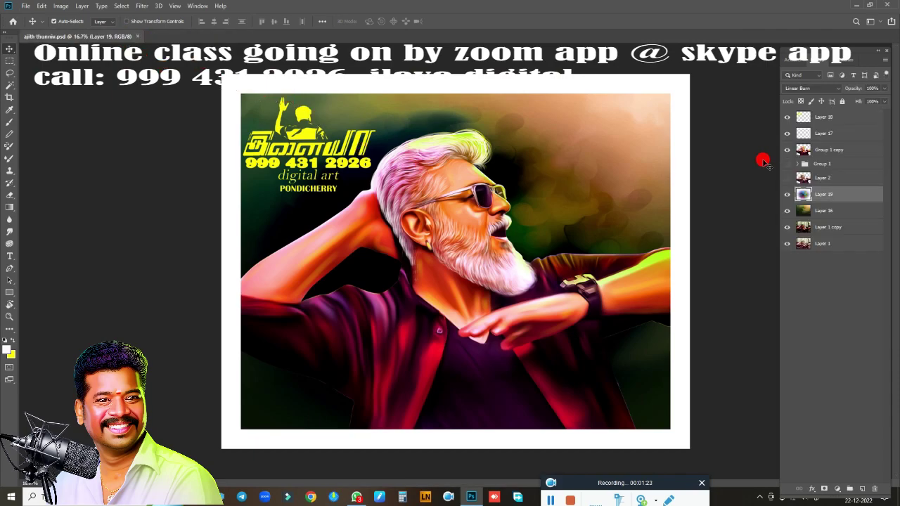
Hide Group 1 copy, Layer 2, the border, logo and Group 1's painting layers; show Layer 1 copy
{"action": "mouse_move", "coordinate": [787, 150]}
{"action": "left_mouse_down"}
{"action": "mouse_move", "coordinate": [784, 224]}
{"action": "mouse_move", "coordinate": [786, 162]}
{"action": "left_mouse_up"}
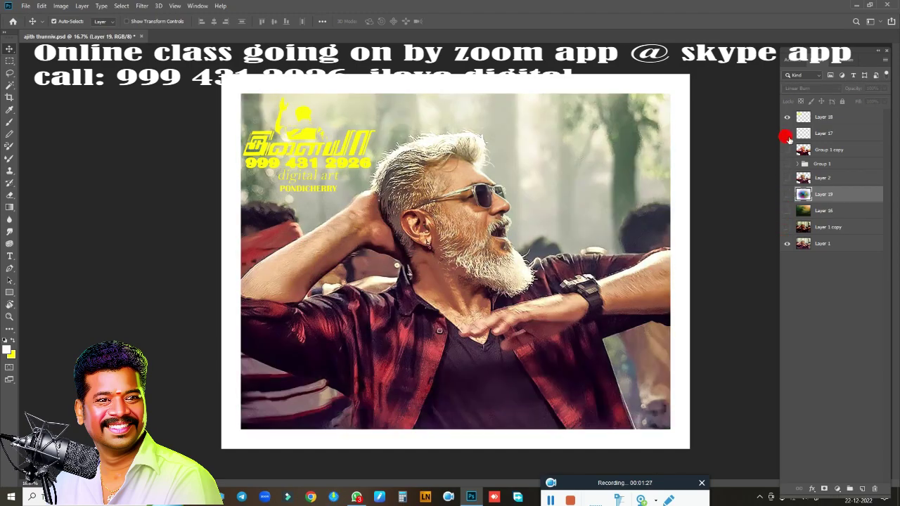
{"action": "left_click", "coordinate": [786, 133]}
{"action": "left_click", "coordinate": [783, 118]}
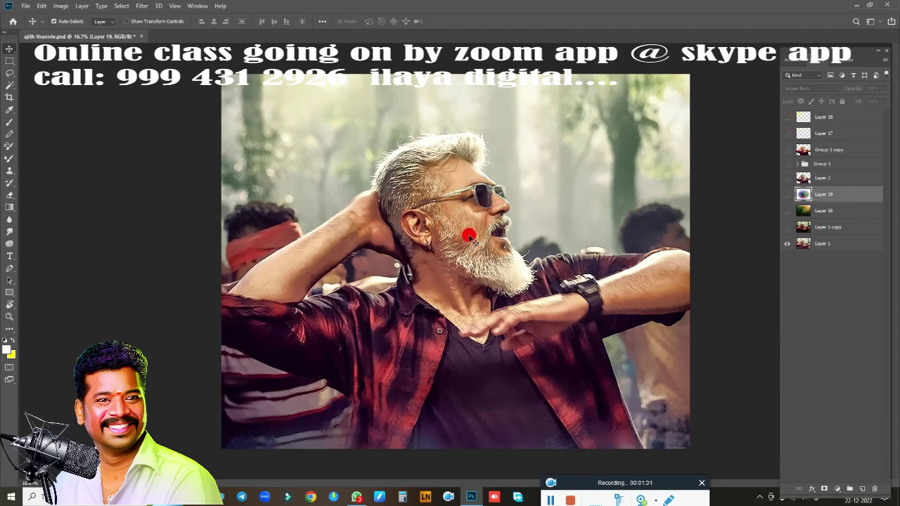
{"action": "scroll", "coordinate": [485, 233], "scroll_direction": "up", "scroll_amount": 3}
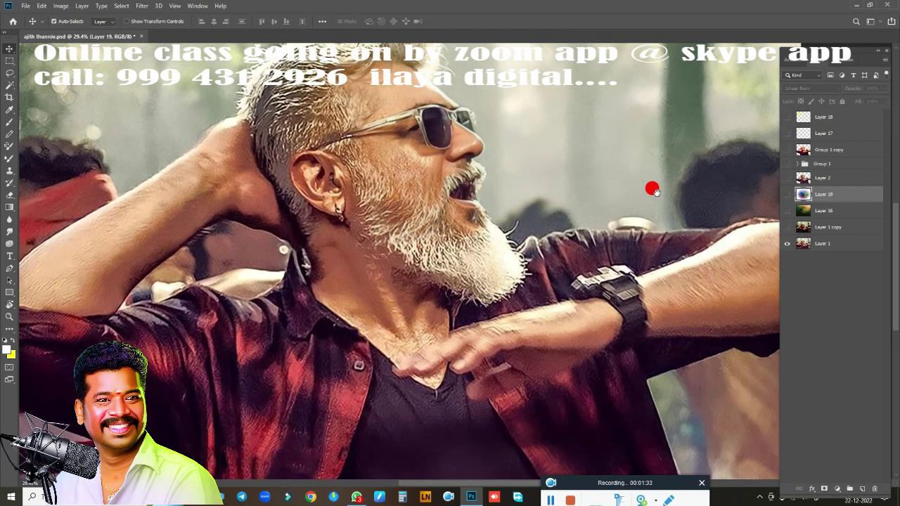
{"action": "left_click", "coordinate": [796, 164]}
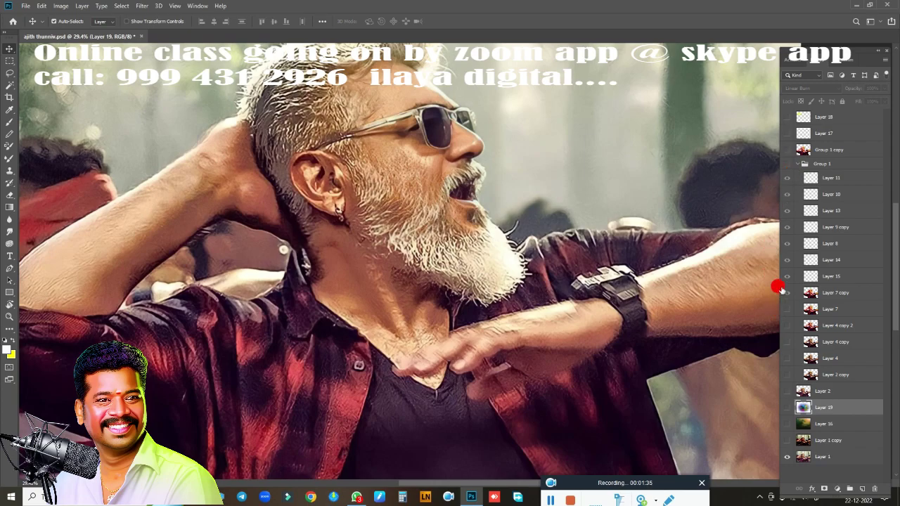
{"action": "left_click_drag", "start_coordinate": [789, 170], "coordinate": [769, 364]}
{"action": "left_click", "coordinate": [784, 440]}
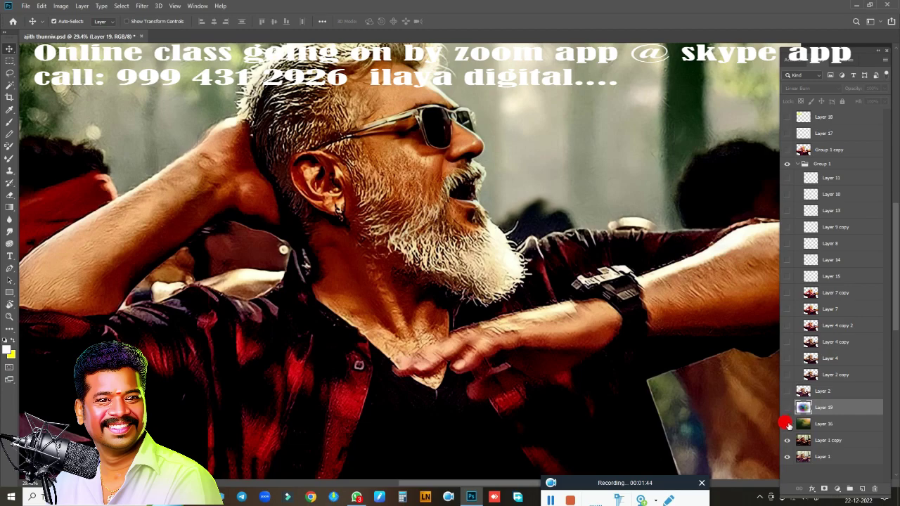
Show Layer 16 bokeh, Layer 19, Layer 2, Layer 2 copy and Layer 4
{"action": "left_click", "coordinate": [787, 424]}
{"action": "left_click", "coordinate": [787, 407]}
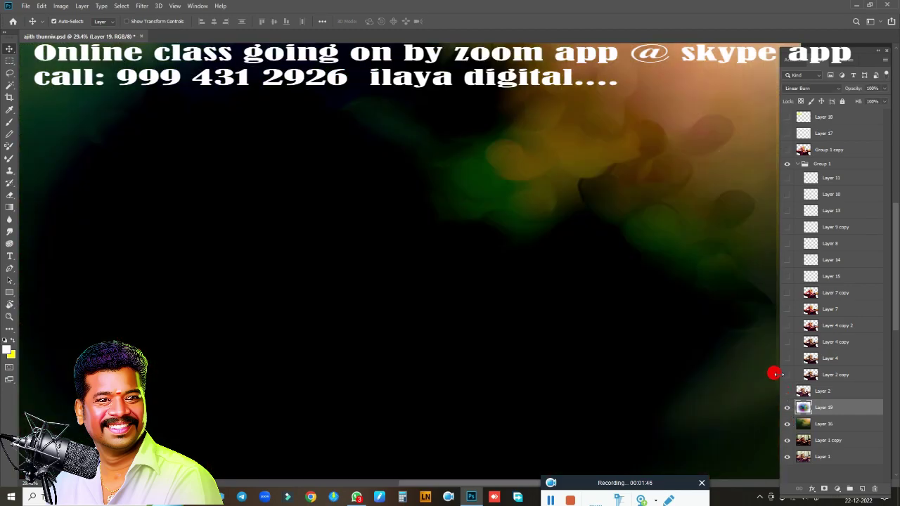
{"action": "left_click", "coordinate": [786, 391]}
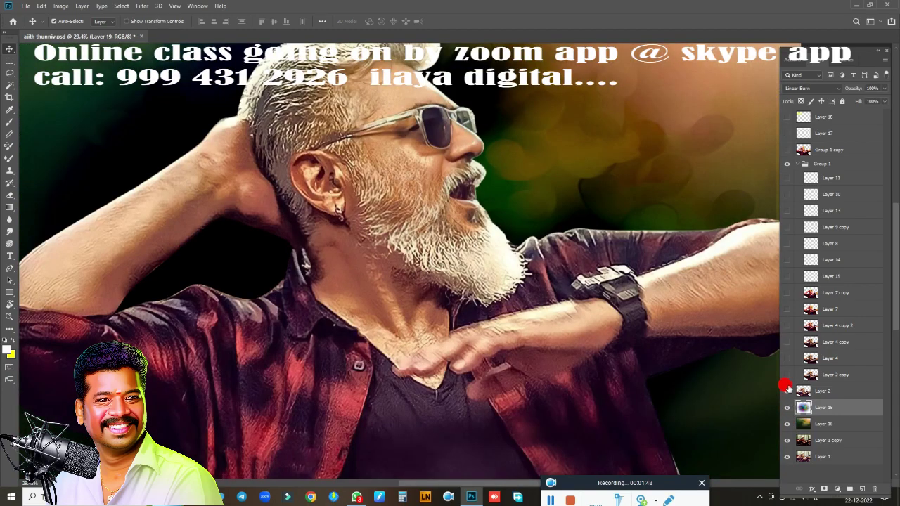
{"action": "left_click", "coordinate": [787, 376]}
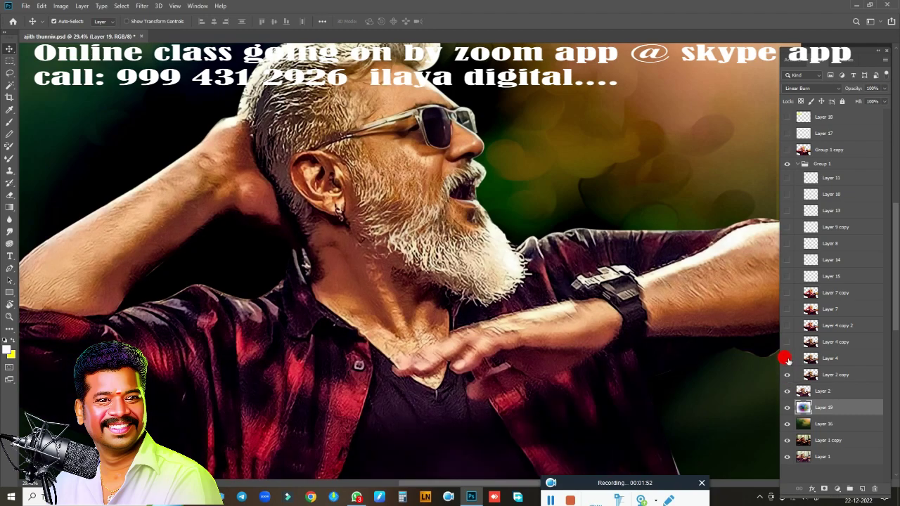
{"action": "left_click", "coordinate": [787, 359]}
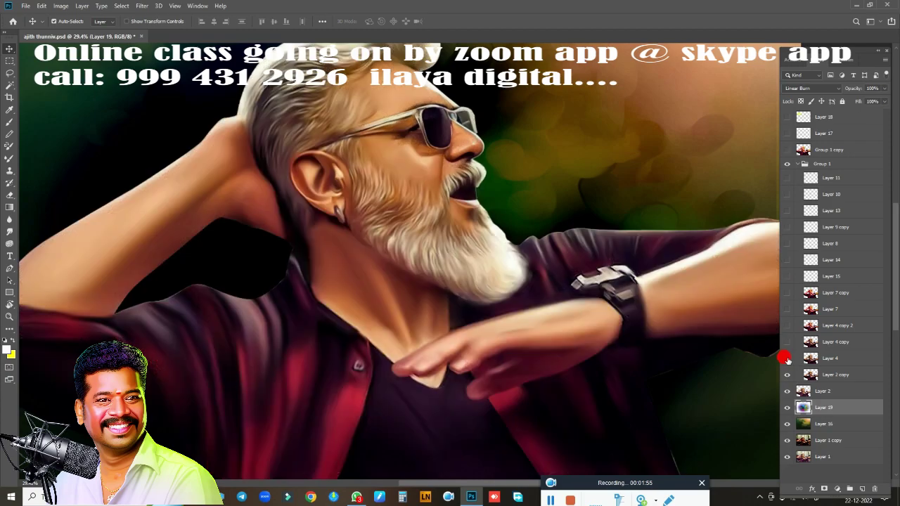
{"action": "scroll", "coordinate": [470, 271], "scroll_direction": "up", "scroll_amount": 3}
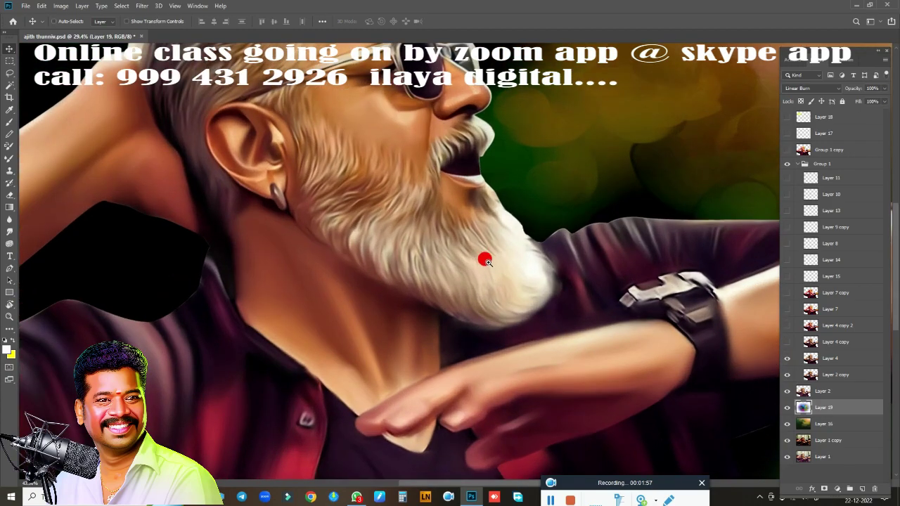
{"action": "scroll", "coordinate": [484, 257], "scroll_direction": "up", "scroll_amount": 1}
{"action": "scroll", "coordinate": [541, 301], "scroll_direction": "up", "scroll_amount": 2}
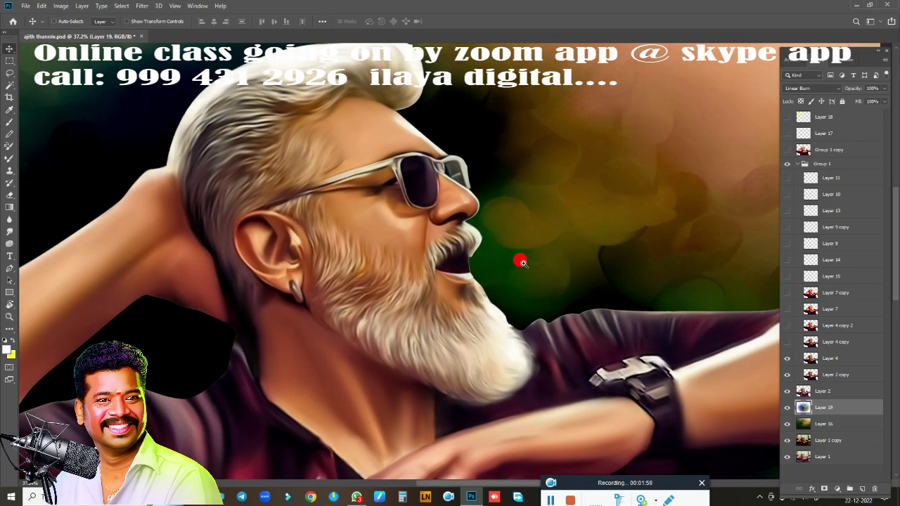
{"action": "scroll", "coordinate": [533, 255], "scroll_direction": "up", "scroll_amount": 1}
{"action": "scroll", "coordinate": [541, 251], "scroll_direction": "down", "scroll_amount": 2}
{"action": "scroll", "coordinate": [556, 253], "scroll_direction": "up", "scroll_amount": 1}
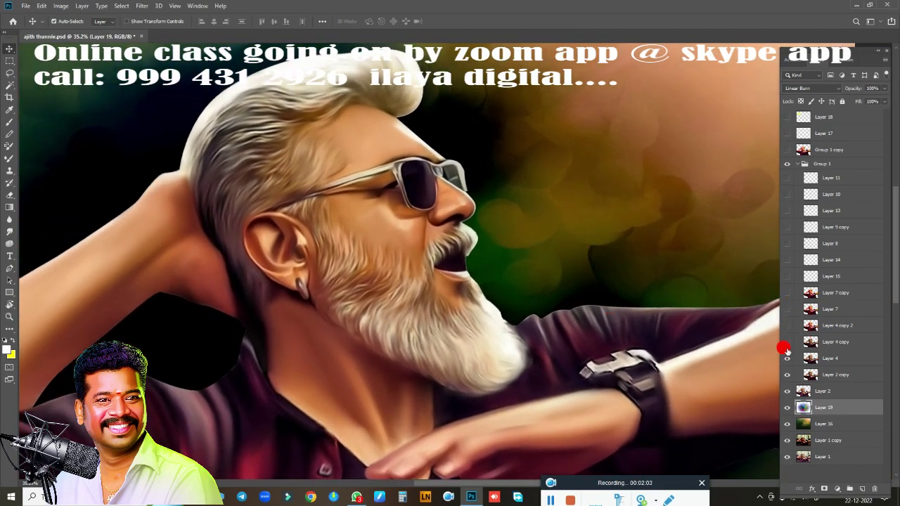
Show Layer 4 copies, 7, 7 copy, 15, 8, 9 copy, 13, 10, 11; fit to screen, collapse Group 1
{"action": "left_click", "coordinate": [787, 342]}
{"action": "left_click", "coordinate": [786, 325]}
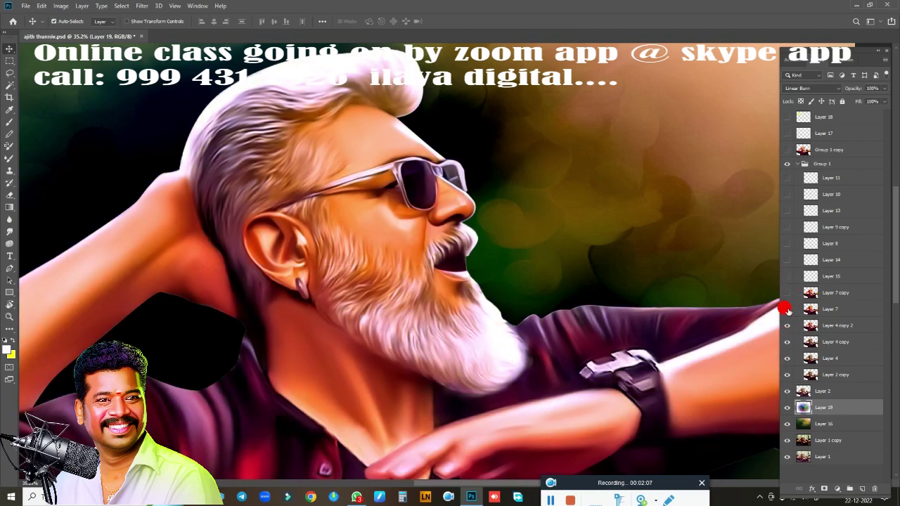
{"action": "left_click", "coordinate": [787, 309]}
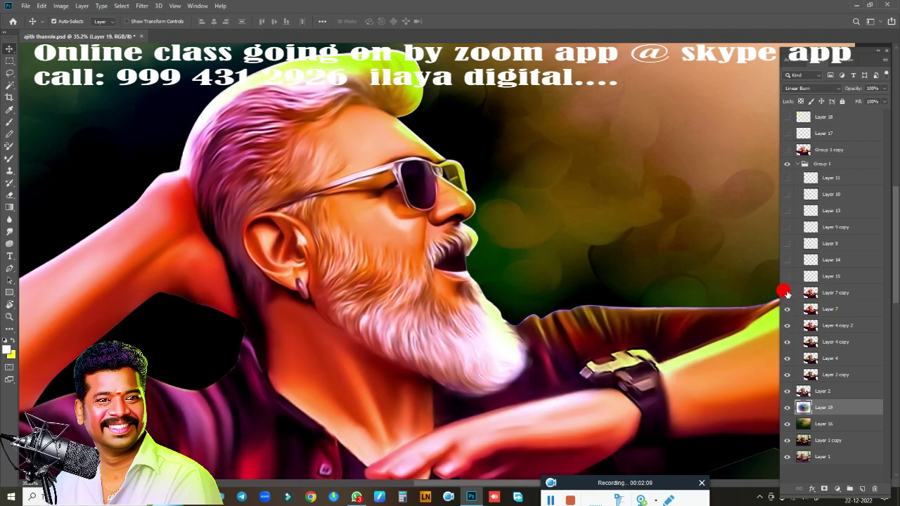
{"action": "left_click", "coordinate": [786, 293]}
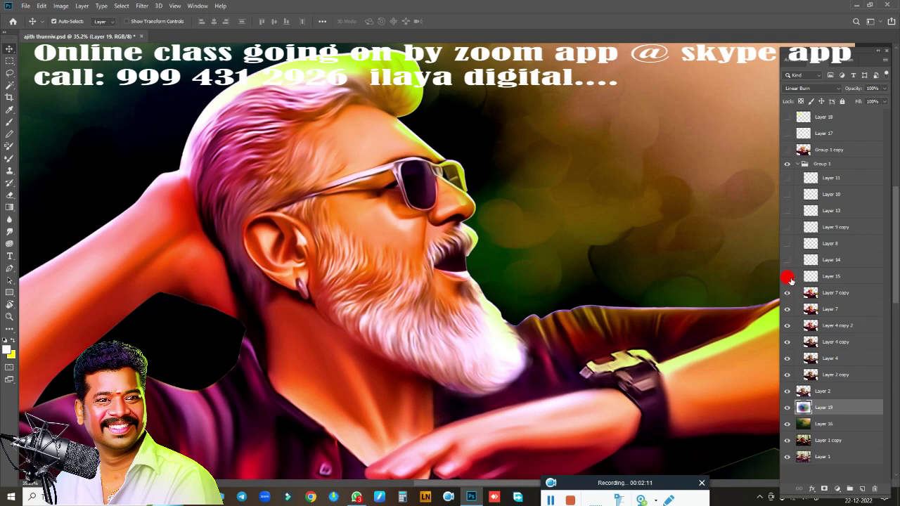
{"action": "left_click", "coordinate": [786, 276]}
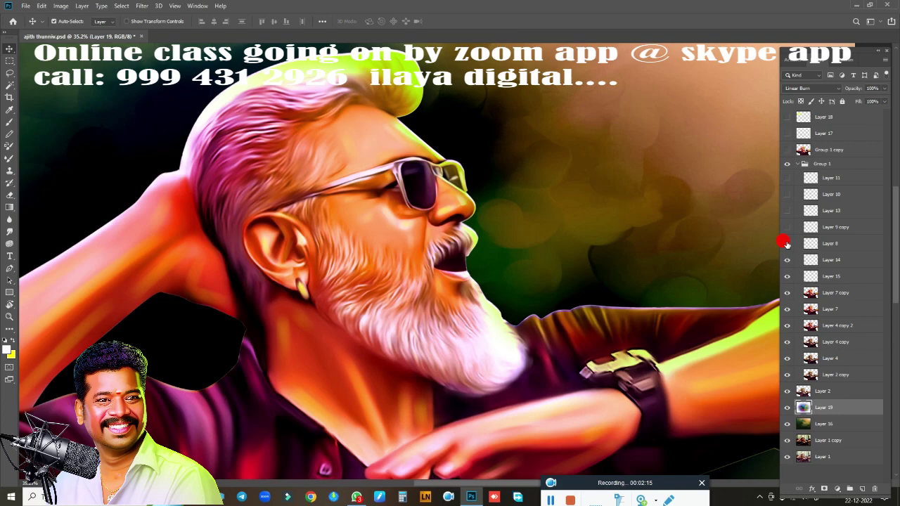
{"action": "left_click", "coordinate": [787, 243]}
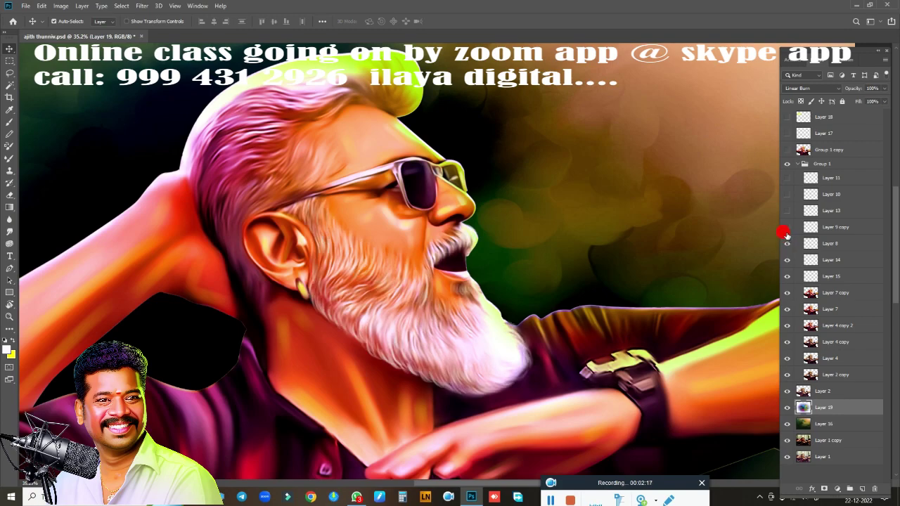
{"action": "left_click", "coordinate": [787, 228]}
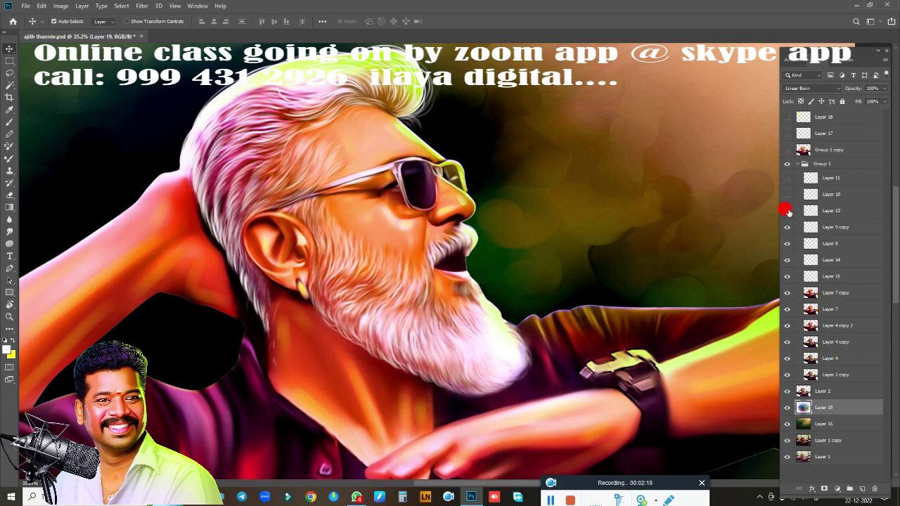
{"action": "left_click", "coordinate": [786, 211]}
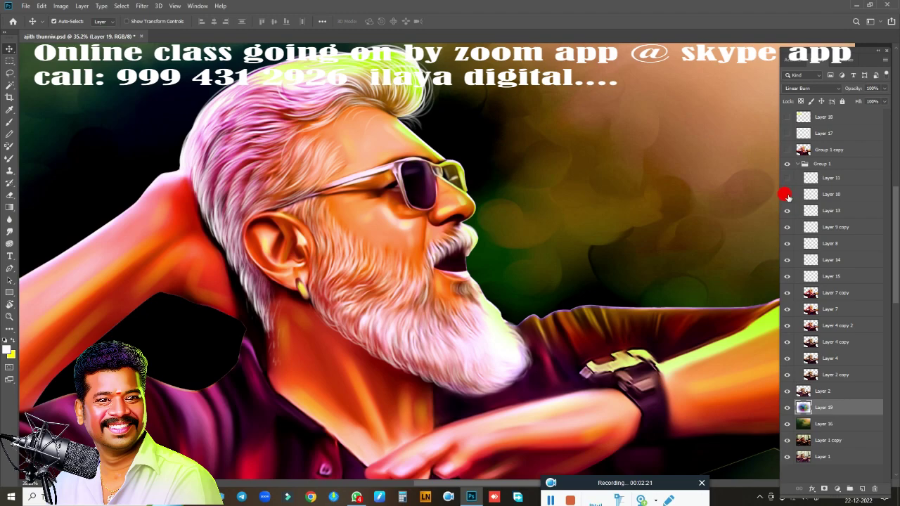
{"action": "left_click", "coordinate": [786, 196]}
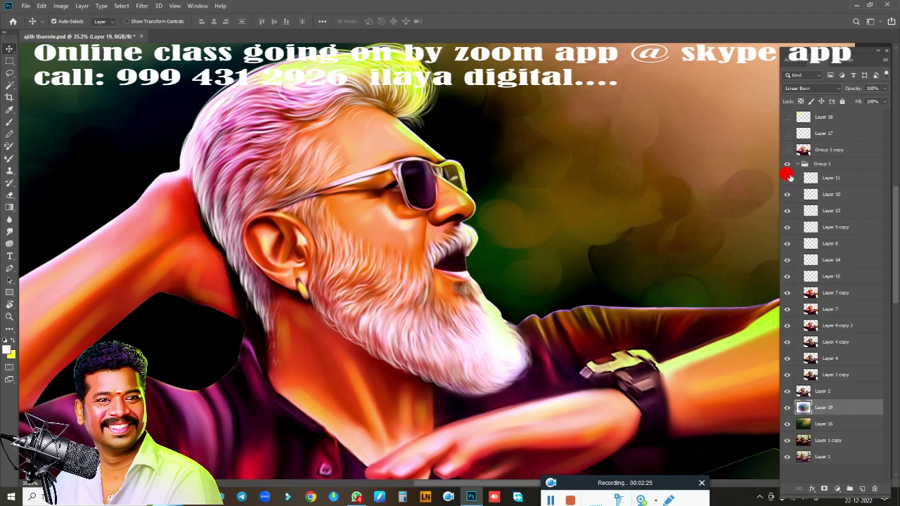
{"action": "left_click", "coordinate": [788, 178]}
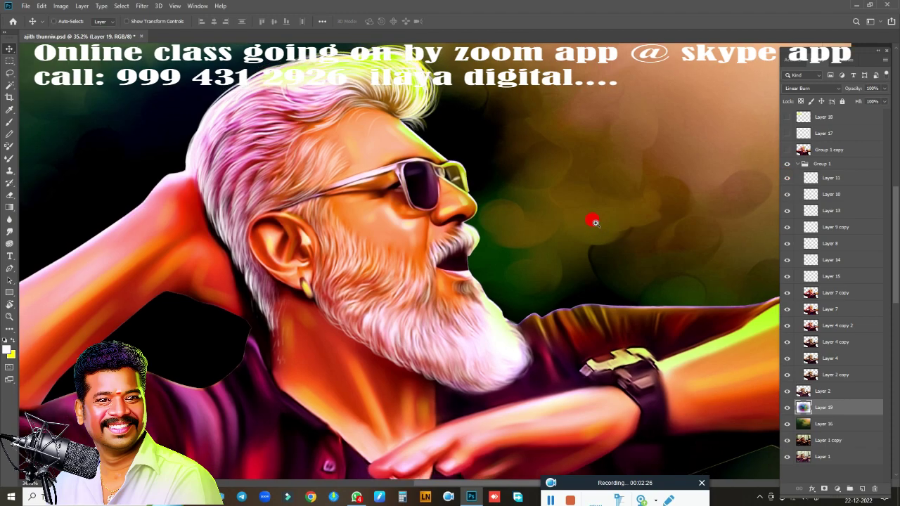
{"action": "key", "text": "ctrl+0"}
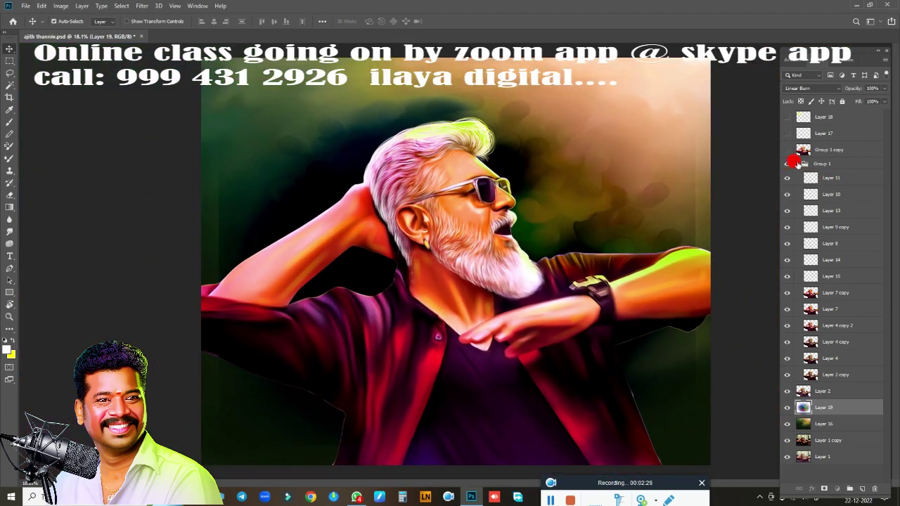
{"action": "left_click", "coordinate": [798, 163]}
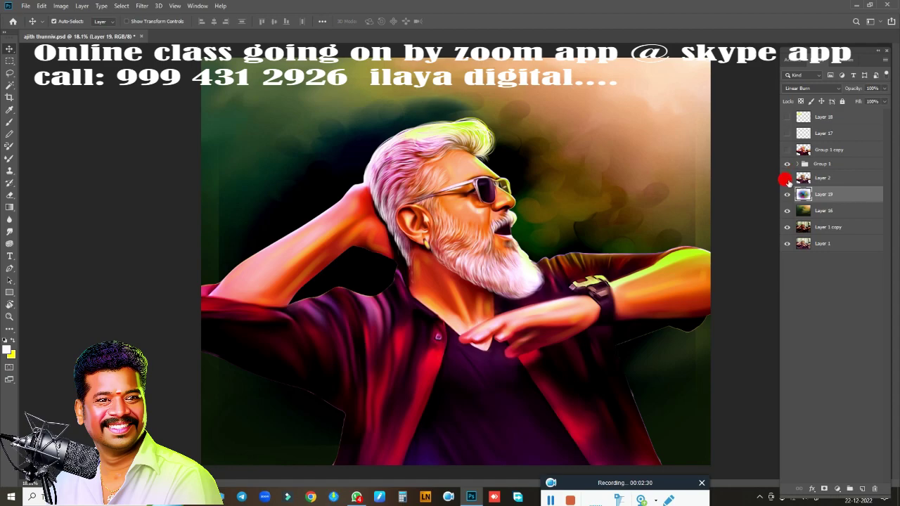
Reorder Layers 19 and 16 in the stack and hide Layer 1 copy
{"action": "left_click", "coordinate": [835, 210], "text": "ctrl"}
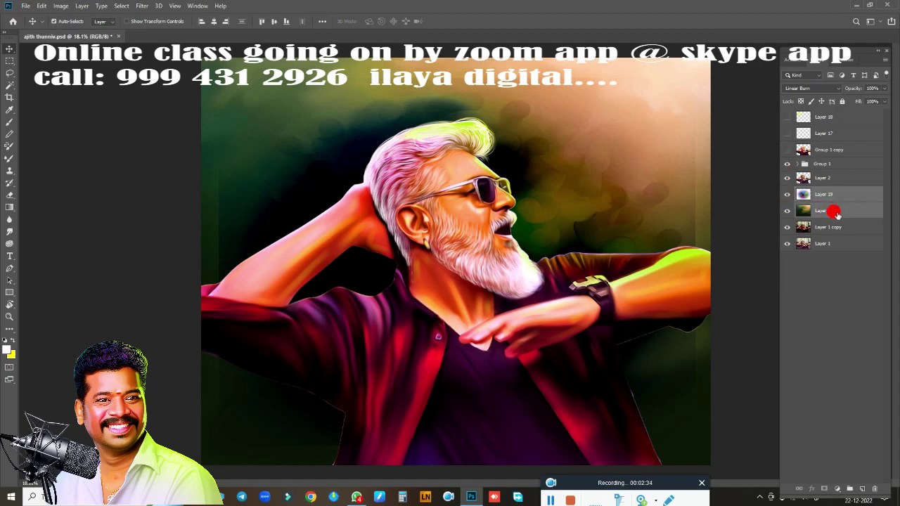
{"action": "key", "text": "ctrl+shift+bracketleft"}
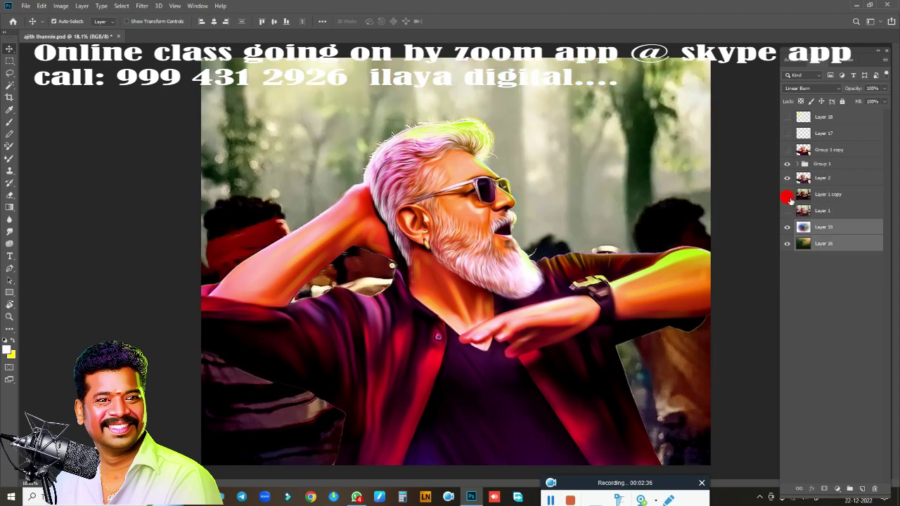
{"action": "left_click", "coordinate": [788, 195]}
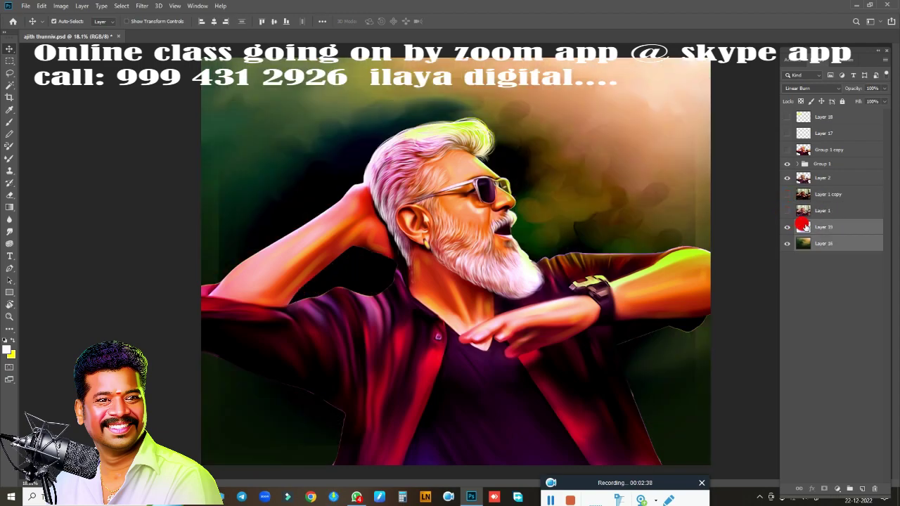
{"action": "key", "text": "ctrl+bracketright"}
{"action": "key", "text": "ctrl+bracketright"}
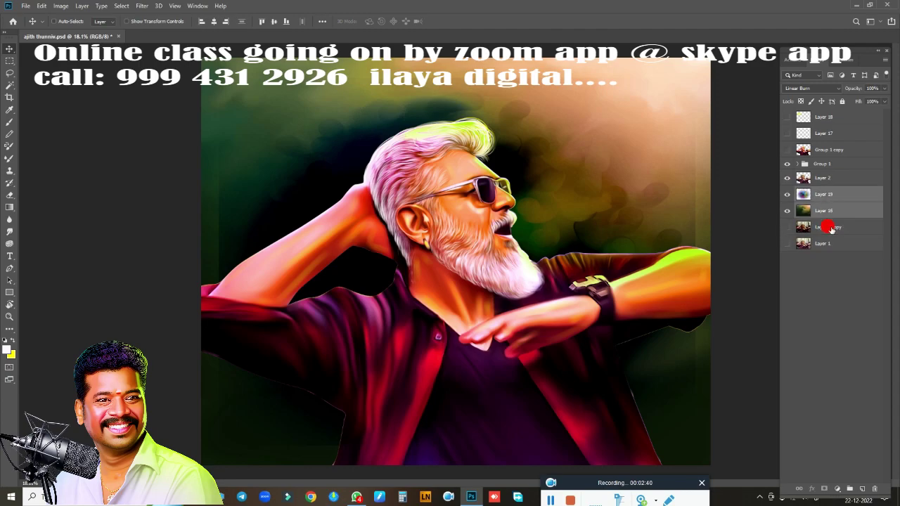
Toggle Group 1's visibility to compare the painting with the original photo
{"action": "left_click", "coordinate": [786, 166]}
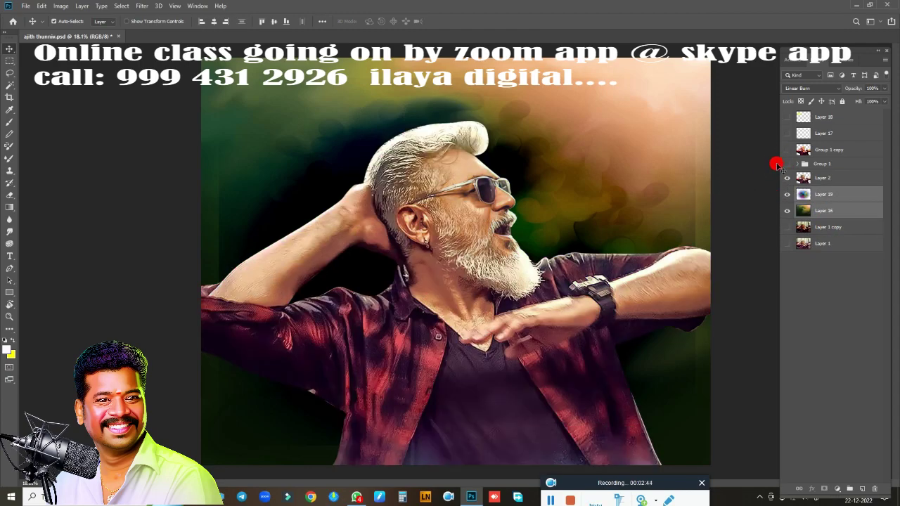
{"action": "left_click", "coordinate": [787, 150]}
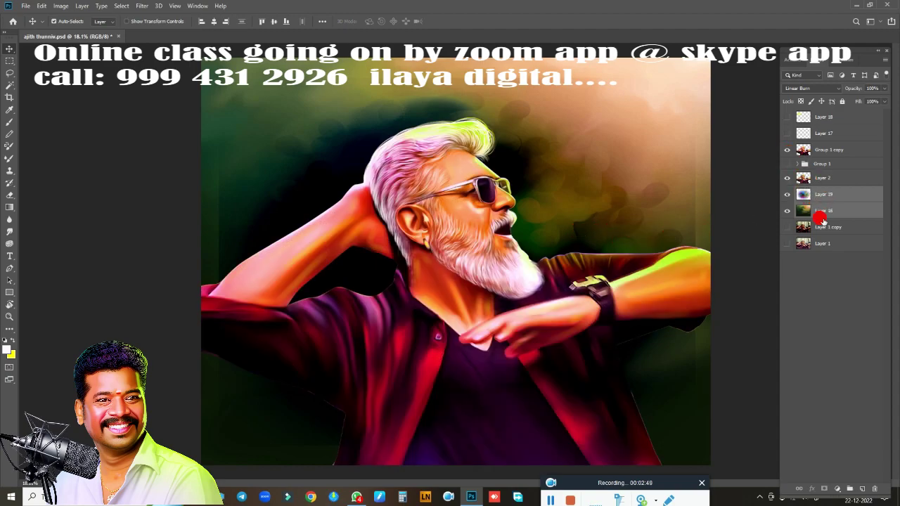
{"action": "left_click", "coordinate": [797, 164]}
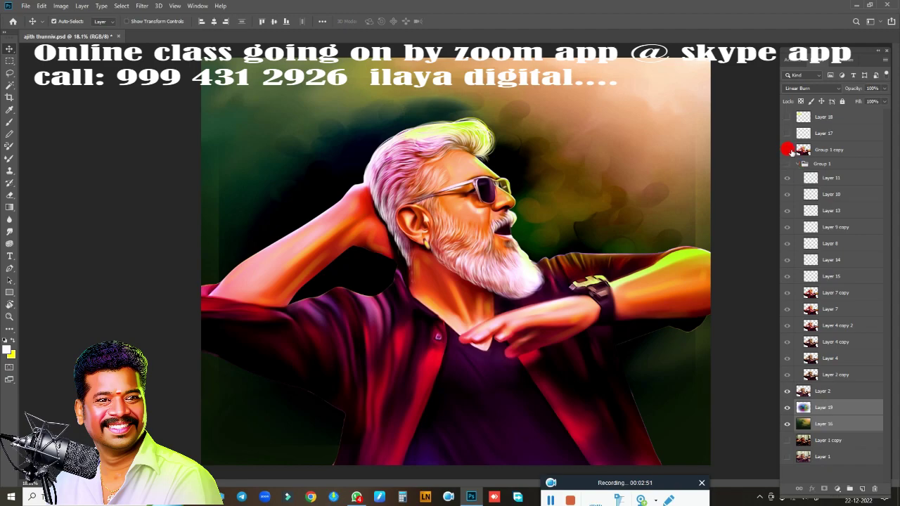
{"action": "left_click", "coordinate": [788, 150]}
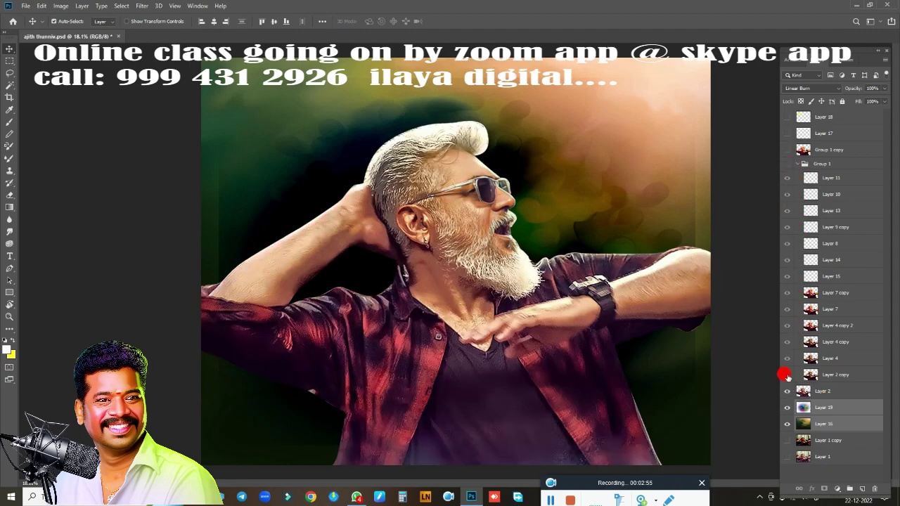
{"action": "left_click", "coordinate": [786, 375]}
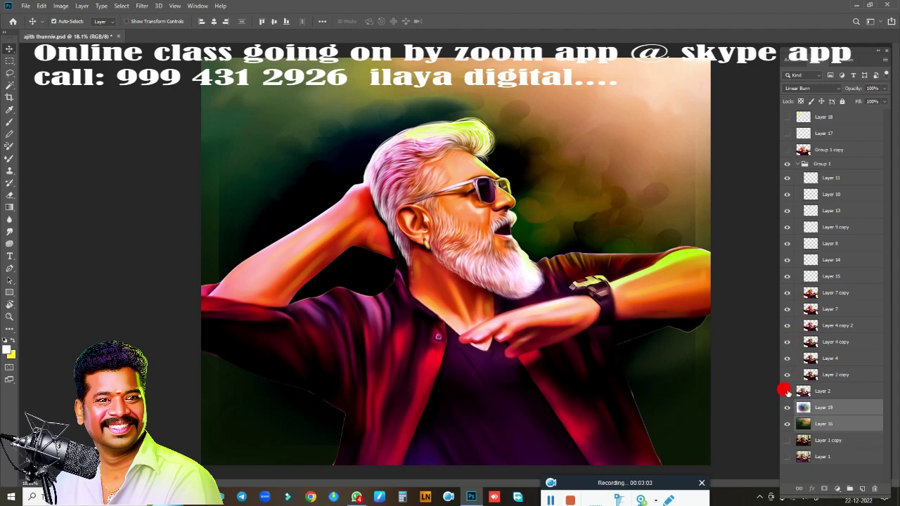
Hide Layer 7 copy, Layer 15, the hair-brightening layers and remaining painted layers
{"action": "left_click", "coordinate": [787, 293]}
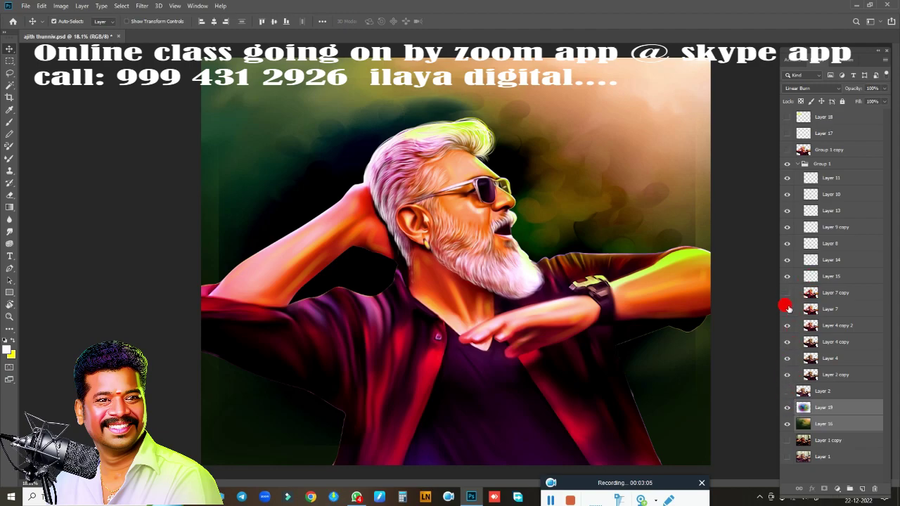
{"action": "left_click", "coordinate": [787, 335]}
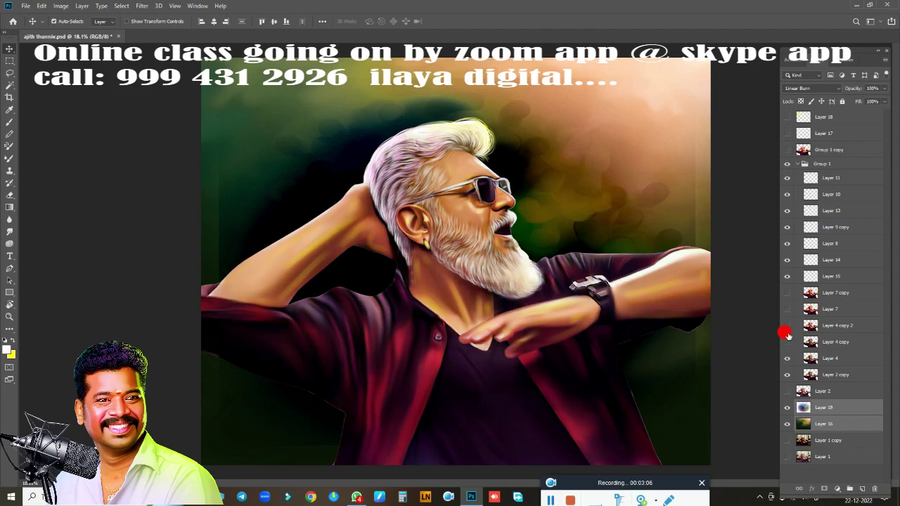
{"action": "left_click", "coordinate": [788, 277]}
{"action": "left_click", "coordinate": [786, 227]}
{"action": "left_click", "coordinate": [786, 210]}
{"action": "left_click", "coordinate": [787, 195]}
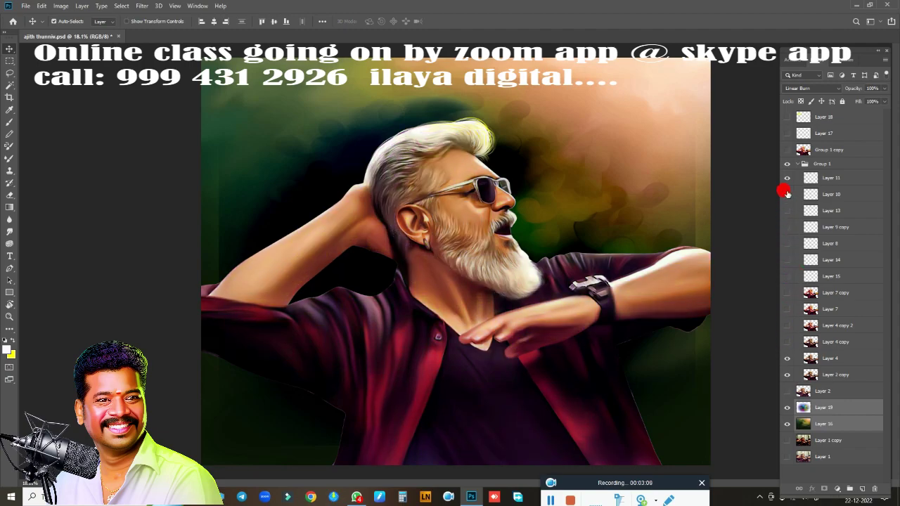
{"action": "left_click", "coordinate": [787, 178]}
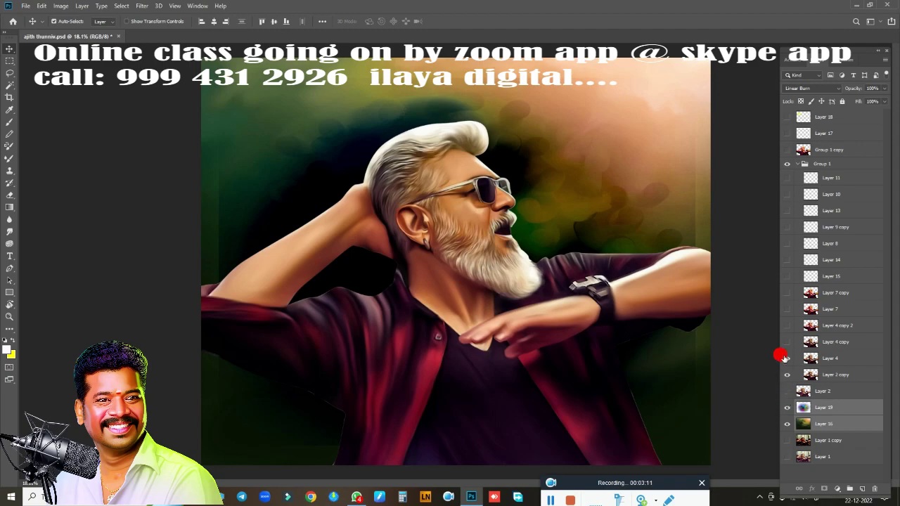
{"action": "left_click", "coordinate": [787, 375]}
Add a new empty layer above Layer 2 copy, zoom onto the nose, and select Smudge
{"action": "left_click", "coordinate": [820, 380]}
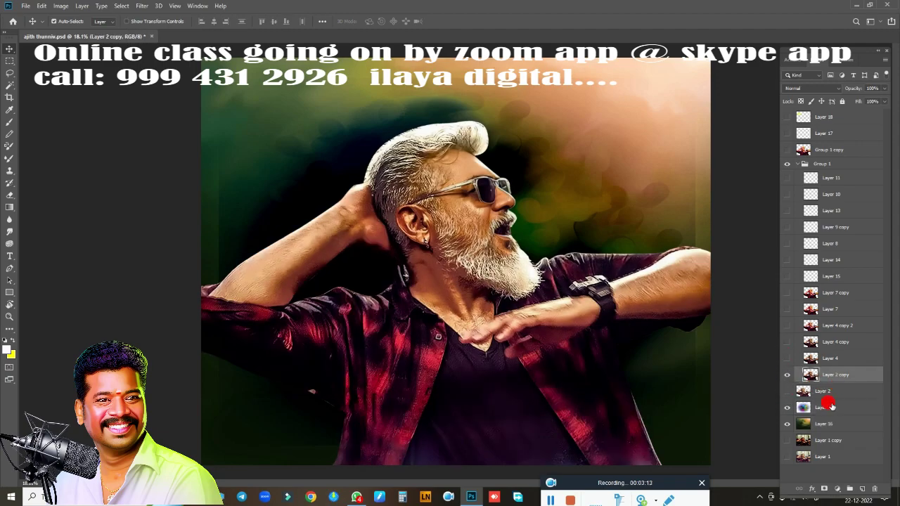
{"action": "left_click", "coordinate": [863, 489]}
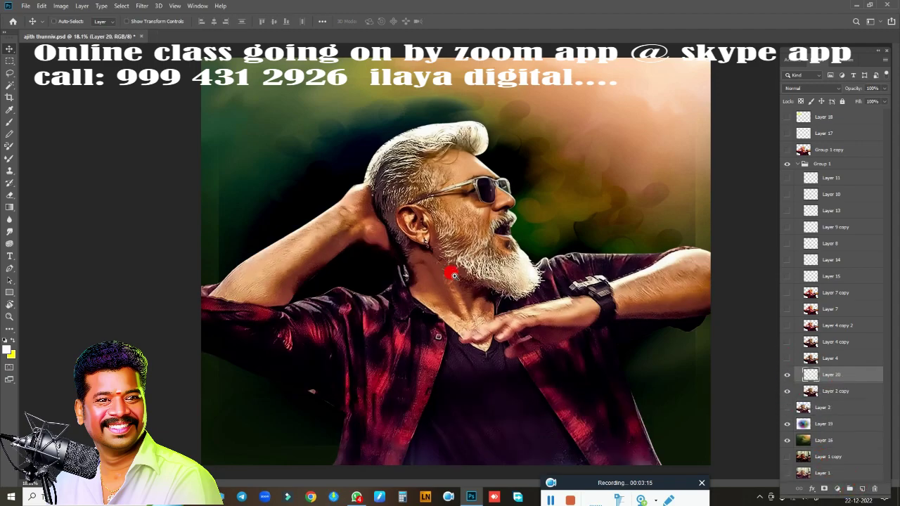
{"action": "scroll", "coordinate": [454, 275], "scroll_direction": "up", "scroll_amount": 3}
{"action": "scroll", "coordinate": [482, 298], "scroll_direction": "down", "scroll_amount": 5}
{"action": "scroll", "coordinate": [462, 326], "scroll_direction": "up", "scroll_amount": 2}
{"action": "scroll", "coordinate": [598, 267], "scroll_direction": "up", "scroll_amount": 3}
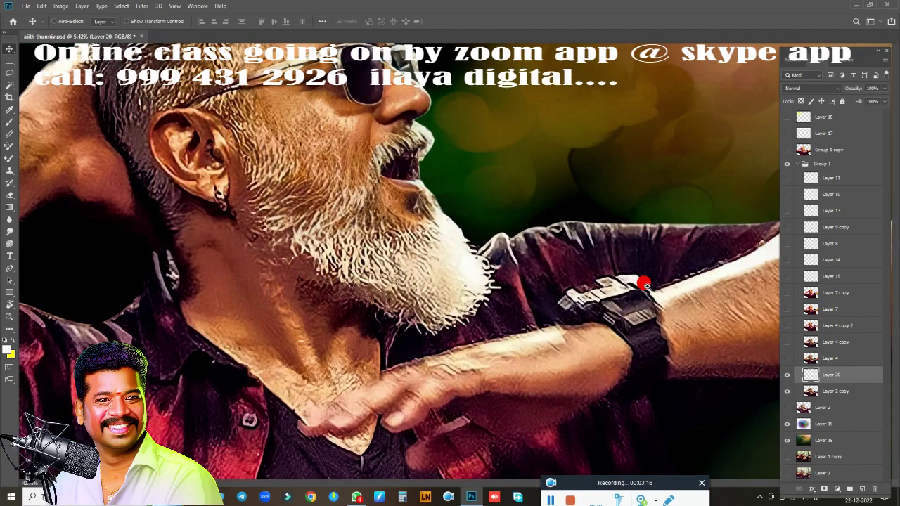
{"action": "scroll", "coordinate": [538, 257], "scroll_direction": "up", "scroll_amount": 2}
{"action": "scroll", "coordinate": [466, 217], "scroll_direction": "up", "scroll_amount": 2}
{"action": "scroll", "coordinate": [513, 235], "scroll_direction": "up", "scroll_amount": 2}
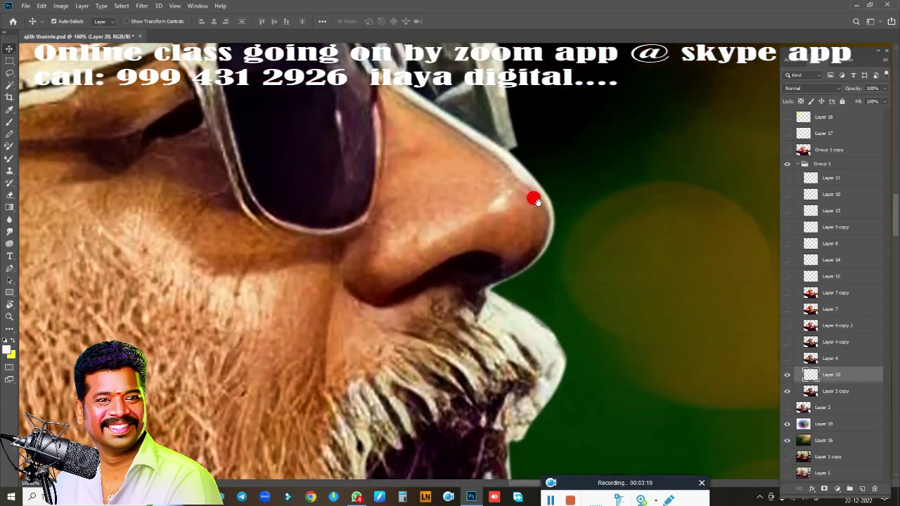
{"action": "scroll", "coordinate": [545, 200], "scroll_direction": "up", "scroll_amount": 1}
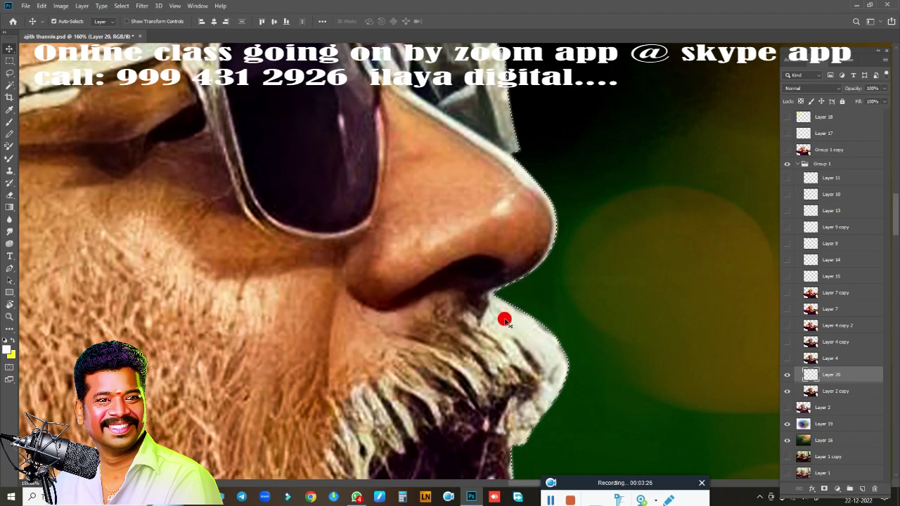
{"action": "key", "text": "r"}
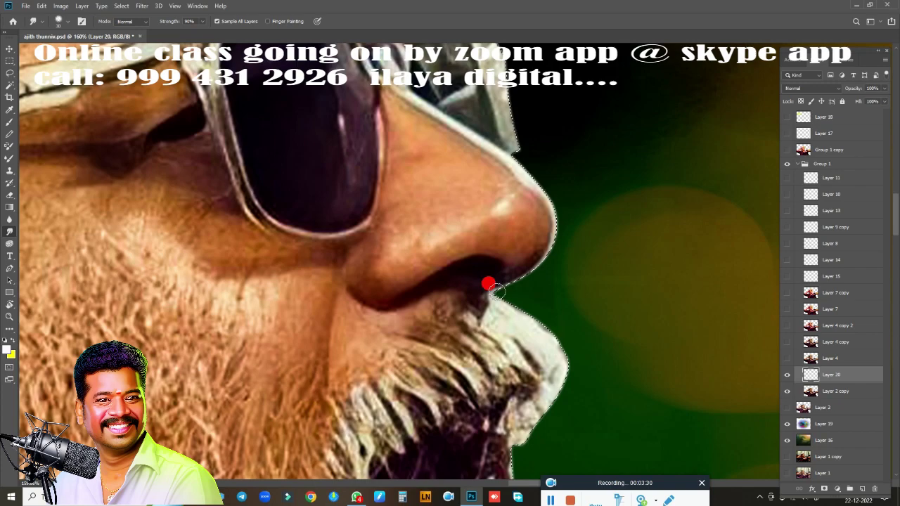
Zoom to 256%, set smudge strength to 80%, and smudge along the nose's outer edge
{"action": "key", "text": "F5"}
{"action": "key", "text": "F5"}
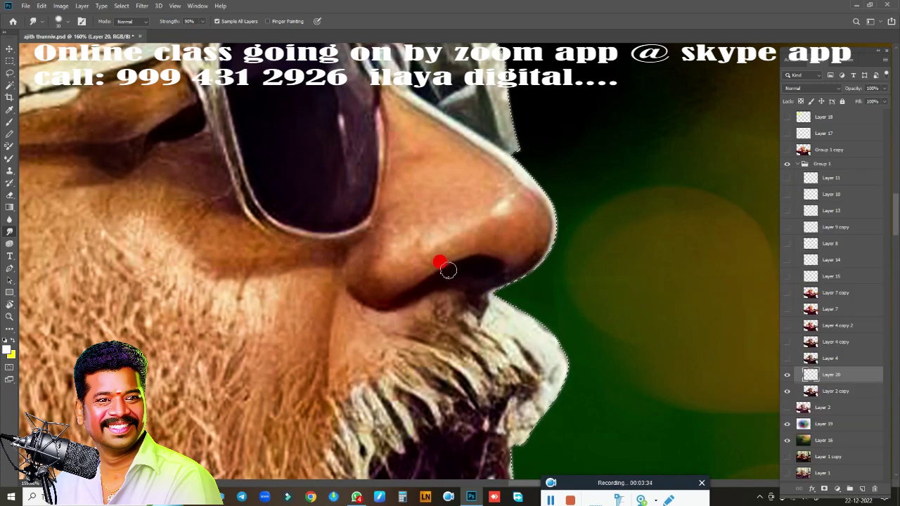
{"action": "left_click_drag", "start_coordinate": [395, 297], "coordinate": [431, 207]}
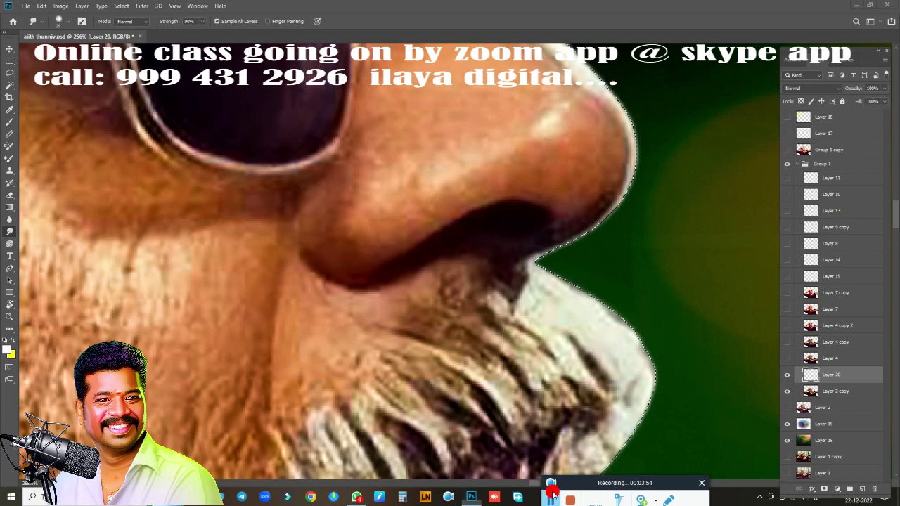
{"action": "key", "text": "ctrl+d"}
{"action": "left_click_drag", "start_coordinate": [385, 257], "coordinate": [369, 239]}
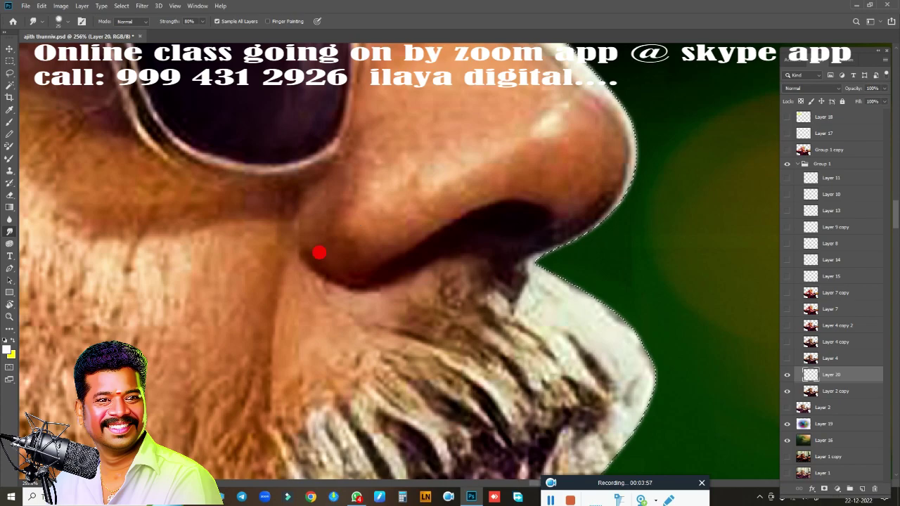
{"action": "mouse_move", "coordinate": [319, 206]}
{"action": "left_mouse_down"}
{"action": "mouse_move", "coordinate": [327, 192]}
{"action": "mouse_move", "coordinate": [315, 224]}
{"action": "mouse_move", "coordinate": [322, 195]}
{"action": "left_mouse_up"}
{"action": "mouse_move", "coordinate": [316, 242]}
{"action": "left_mouse_down"}
{"action": "mouse_move", "coordinate": [345, 270]}
{"action": "mouse_move", "coordinate": [376, 237]}
{"action": "mouse_move", "coordinate": [334, 247]}
{"action": "mouse_move", "coordinate": [371, 251]}
{"action": "mouse_move", "coordinate": [502, 181]}
{"action": "mouse_move", "coordinate": [432, 194]}
{"action": "mouse_move", "coordinate": [454, 194]}
{"action": "mouse_move", "coordinate": [363, 252]}
{"action": "mouse_move", "coordinate": [342, 256]}
{"action": "mouse_move", "coordinate": [369, 178]}
{"action": "mouse_move", "coordinate": [362, 151]}
{"action": "mouse_move", "coordinate": [363, 167]}
{"action": "left_mouse_up"}
Smudge the nose skin, its lower-left edge and the dark crease under the nose
{"action": "mouse_move", "coordinate": [356, 210]}
{"action": "left_mouse_down"}
{"action": "mouse_move", "coordinate": [492, 150]}
{"action": "mouse_move", "coordinate": [403, 181]}
{"action": "mouse_move", "coordinate": [348, 243]}
{"action": "mouse_move", "coordinate": [331, 225]}
{"action": "mouse_move", "coordinate": [383, 230]}
{"action": "mouse_move", "coordinate": [346, 171]}
{"action": "mouse_move", "coordinate": [351, 150]}
{"action": "mouse_move", "coordinate": [339, 234]}
{"action": "mouse_move", "coordinate": [522, 148]}
{"action": "mouse_move", "coordinate": [516, 176]}
{"action": "mouse_move", "coordinate": [542, 185]}
{"action": "mouse_move", "coordinate": [396, 235]}
{"action": "mouse_move", "coordinate": [533, 205]}
{"action": "mouse_move", "coordinate": [418, 245]}
{"action": "mouse_move", "coordinate": [508, 223]}
{"action": "mouse_move", "coordinate": [315, 313]}
{"action": "mouse_move", "coordinate": [426, 281]}
{"action": "mouse_move", "coordinate": [325, 299]}
{"action": "mouse_move", "coordinate": [299, 283]}
{"action": "mouse_move", "coordinate": [275, 331]}
{"action": "mouse_move", "coordinate": [267, 386]}
{"action": "mouse_move", "coordinate": [305, 317]}
{"action": "mouse_move", "coordinate": [343, 333]}
{"action": "mouse_move", "coordinate": [291, 368]}
{"action": "mouse_move", "coordinate": [253, 285]}
{"action": "mouse_move", "coordinate": [271, 244]}
{"action": "mouse_move", "coordinate": [235, 377]}
{"action": "mouse_move", "coordinate": [264, 328]}
{"action": "mouse_move", "coordinate": [177, 275]}
{"action": "mouse_move", "coordinate": [185, 257]}
{"action": "mouse_move", "coordinate": [241, 231]}
{"action": "mouse_move", "coordinate": [222, 244]}
{"action": "mouse_move", "coordinate": [196, 409]}
{"action": "mouse_move", "coordinate": [208, 407]}
{"action": "mouse_move", "coordinate": [232, 213]}
{"action": "mouse_move", "coordinate": [218, 201]}
{"action": "mouse_move", "coordinate": [267, 204]}
{"action": "mouse_move", "coordinate": [255, 321]}
{"action": "mouse_move", "coordinate": [291, 280]}
{"action": "mouse_move", "coordinate": [373, 280]}
{"action": "mouse_move", "coordinate": [338, 277]}
{"action": "mouse_move", "coordinate": [305, 254]}
{"action": "mouse_move", "coordinate": [298, 192]}
{"action": "left_mouse_up"}
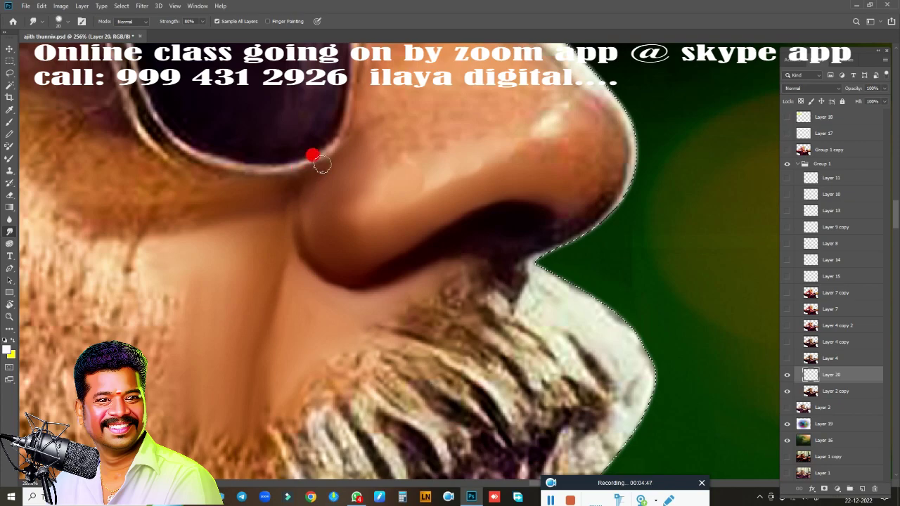
{"action": "left_click_drag", "start_coordinate": [314, 269], "coordinate": [330, 280]}
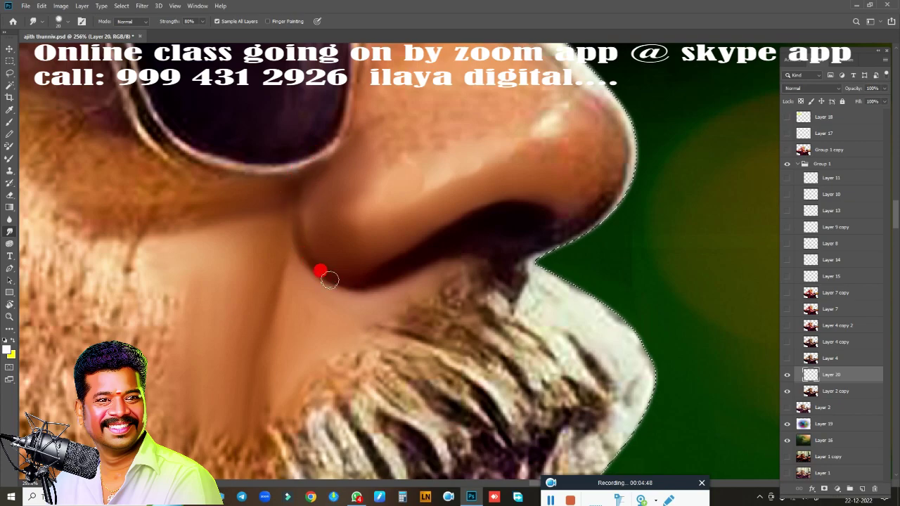
{"action": "mouse_move", "coordinate": [398, 267]}
{"action": "left_mouse_down"}
{"action": "mouse_move", "coordinate": [378, 279]}
{"action": "mouse_move", "coordinate": [486, 239]}
{"action": "mouse_move", "coordinate": [476, 247]}
{"action": "mouse_move", "coordinate": [384, 267]}
{"action": "mouse_move", "coordinate": [429, 235]}
{"action": "mouse_move", "coordinate": [514, 205]}
{"action": "mouse_move", "coordinate": [543, 223]}
{"action": "mouse_move", "coordinate": [576, 216]}
{"action": "mouse_move", "coordinate": [564, 187]}
{"action": "mouse_move", "coordinate": [527, 185]}
{"action": "mouse_move", "coordinate": [548, 235]}
{"action": "mouse_move", "coordinate": [520, 257]}
{"action": "mouse_move", "coordinate": [544, 263]}
{"action": "mouse_move", "coordinate": [490, 261]}
{"action": "mouse_move", "coordinate": [454, 275]}
{"action": "mouse_move", "coordinate": [514, 257]}
{"action": "mouse_move", "coordinate": [438, 285]}
{"action": "left_mouse_up"}
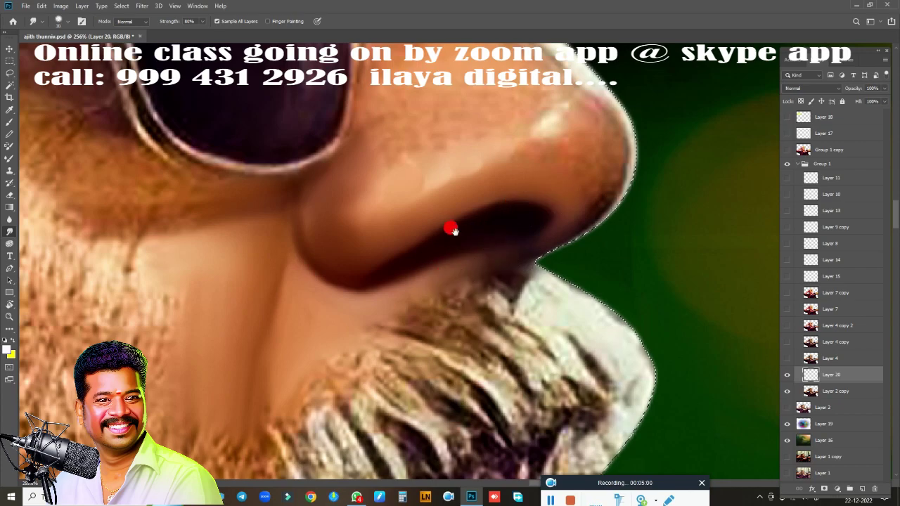
{"action": "left_click_drag", "start_coordinate": [464, 241], "coordinate": [391, 324]}
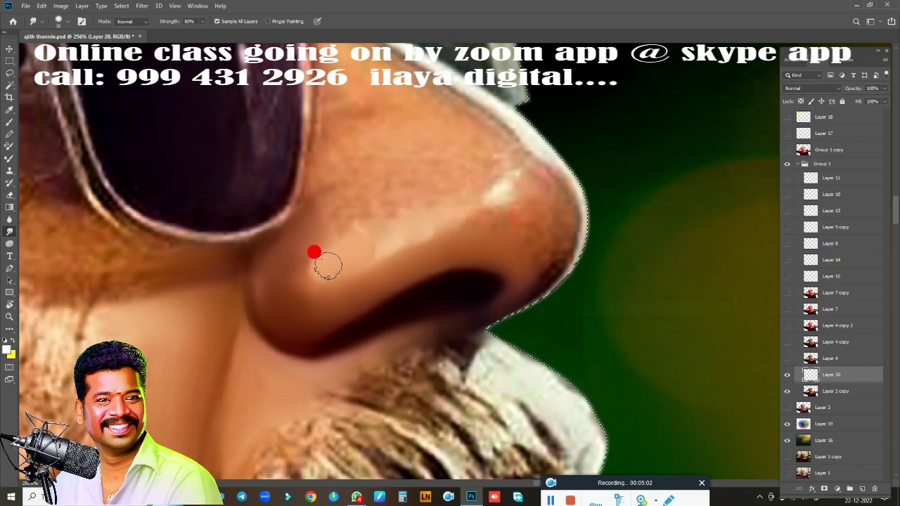
Smudge across the upper nose and bridge beside the sunglasses
{"action": "mouse_move", "coordinate": [328, 266]}
{"action": "left_mouse_down"}
{"action": "mouse_move", "coordinate": [417, 231]}
{"action": "mouse_move", "coordinate": [367, 151]}
{"action": "mouse_move", "coordinate": [346, 92]}
{"action": "mouse_move", "coordinate": [325, 158]}
{"action": "mouse_move", "coordinate": [325, 107]}
{"action": "mouse_move", "coordinate": [316, 194]}
{"action": "mouse_move", "coordinate": [305, 209]}
{"action": "mouse_move", "coordinate": [369, 197]}
{"action": "mouse_move", "coordinate": [345, 217]}
{"action": "mouse_move", "coordinate": [398, 201]}
{"action": "mouse_move", "coordinate": [361, 80]}
{"action": "mouse_move", "coordinate": [448, 115]}
{"action": "mouse_move", "coordinate": [362, 105]}
{"action": "mouse_move", "coordinate": [417, 177]}
{"action": "mouse_move", "coordinate": [468, 161]}
{"action": "mouse_move", "coordinate": [550, 193]}
{"action": "mouse_move", "coordinate": [538, 155]}
{"action": "mouse_move", "coordinate": [553, 249]}
{"action": "mouse_move", "coordinate": [527, 267]}
{"action": "mouse_move", "coordinate": [522, 239]}
{"action": "mouse_move", "coordinate": [508, 288]}
{"action": "mouse_move", "coordinate": [539, 220]}
{"action": "mouse_move", "coordinate": [516, 282]}
{"action": "mouse_move", "coordinate": [459, 209]}
{"action": "mouse_move", "coordinate": [514, 203]}
{"action": "mouse_move", "coordinate": [452, 143]}
{"action": "mouse_move", "coordinate": [468, 161]}
{"action": "mouse_move", "coordinate": [454, 156]}
{"action": "mouse_move", "coordinate": [460, 123]}
{"action": "mouse_move", "coordinate": [499, 154]}
{"action": "mouse_move", "coordinate": [507, 223]}
{"action": "mouse_move", "coordinate": [448, 213]}
{"action": "mouse_move", "coordinate": [386, 176]}
{"action": "mouse_move", "coordinate": [305, 187]}
{"action": "mouse_move", "coordinate": [317, 169]}
{"action": "mouse_move", "coordinate": [311, 159]}
{"action": "mouse_move", "coordinate": [452, 232]}
{"action": "mouse_move", "coordinate": [483, 209]}
{"action": "mouse_move", "coordinate": [490, 323]}
{"action": "mouse_move", "coordinate": [400, 258]}
{"action": "mouse_move", "coordinate": [356, 167]}
{"action": "mouse_move", "coordinate": [368, 199]}
{"action": "mouse_move", "coordinate": [375, 154]}
{"action": "mouse_move", "coordinate": [447, 211]}
{"action": "mouse_move", "coordinate": [534, 254]}
{"action": "mouse_move", "coordinate": [372, 207]}
{"action": "mouse_move", "coordinate": [551, 277]}
{"action": "left_mouse_up"}
Toggle Layer 20 to compare before and after, then zoom to 118% on the forehead
{"action": "scroll", "coordinate": [560, 281], "scroll_direction": "down", "scroll_amount": 5}
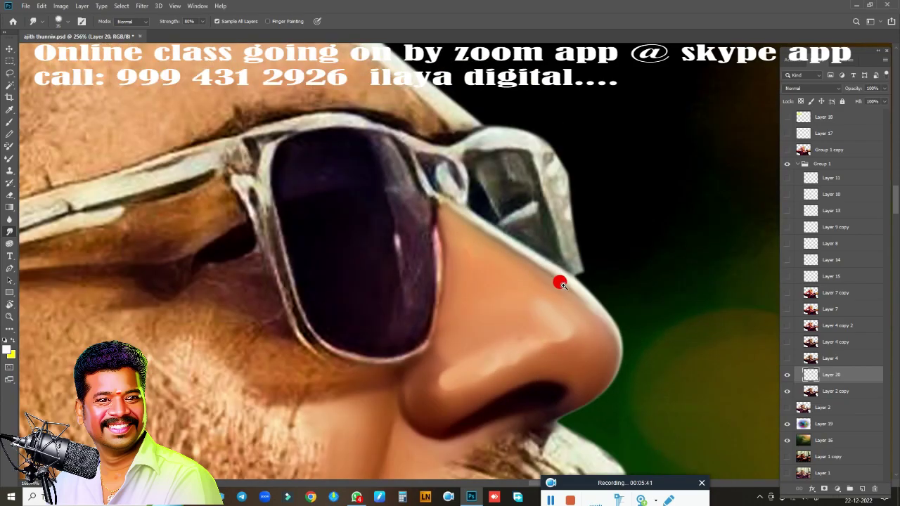
{"action": "left_click_drag", "start_coordinate": [568, 243], "coordinate": [546, 125]}
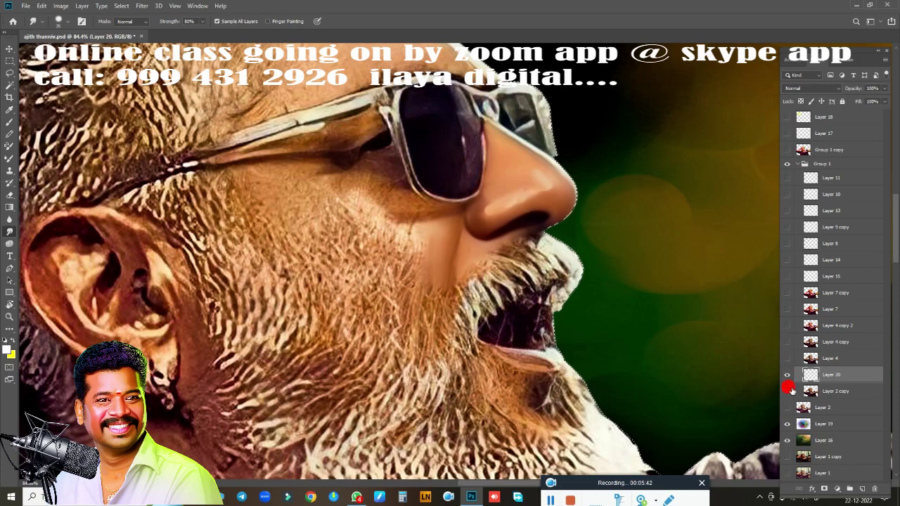
{"action": "left_click", "coordinate": [787, 375]}
{"action": "left_click", "coordinate": [787, 375]}
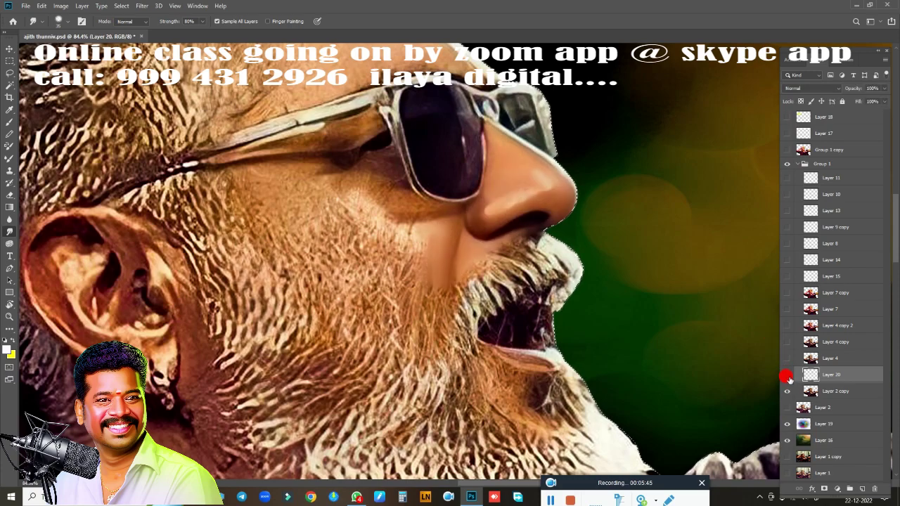
{"action": "left_click_drag", "start_coordinate": [373, 223], "coordinate": [438, 420]}
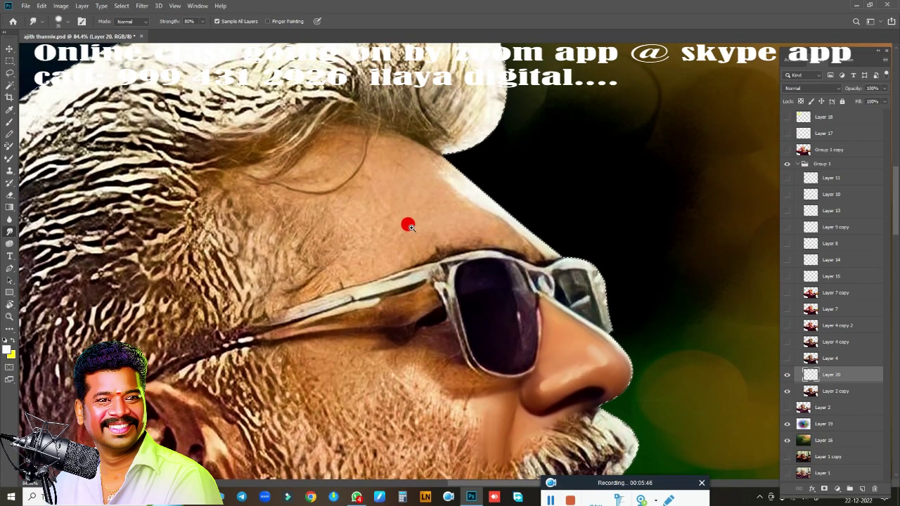
{"action": "scroll", "coordinate": [411, 224], "scroll_direction": "up", "scroll_amount": 2}
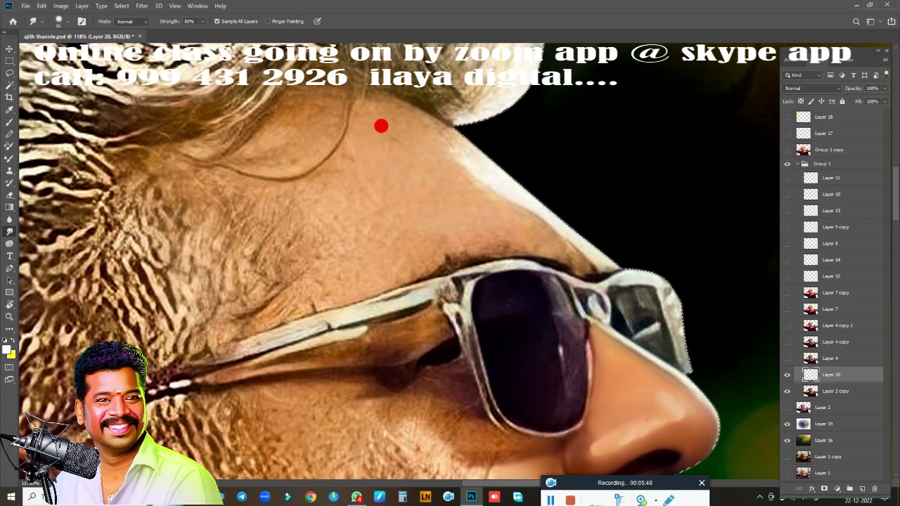
Smudge the forehead skin, hair strands over it, and skin above the glasses and nose bridge
{"action": "mouse_move", "coordinate": [388, 125]}
{"action": "left_mouse_down"}
{"action": "mouse_move", "coordinate": [440, 138]}
{"action": "mouse_move", "coordinate": [399, 136]}
{"action": "left_mouse_up"}
{"action": "mouse_move", "coordinate": [319, 104]}
{"action": "left_mouse_down"}
{"action": "mouse_move", "coordinate": [260, 143]}
{"action": "mouse_move", "coordinate": [280, 147]}
{"action": "left_mouse_up"}
{"action": "mouse_move", "coordinate": [324, 118]}
{"action": "left_mouse_down"}
{"action": "mouse_move", "coordinate": [275, 164]}
{"action": "mouse_move", "coordinate": [355, 110]}
{"action": "mouse_move", "coordinate": [311, 185]}
{"action": "mouse_move", "coordinate": [260, 162]}
{"action": "mouse_move", "coordinate": [269, 148]}
{"action": "left_mouse_up"}
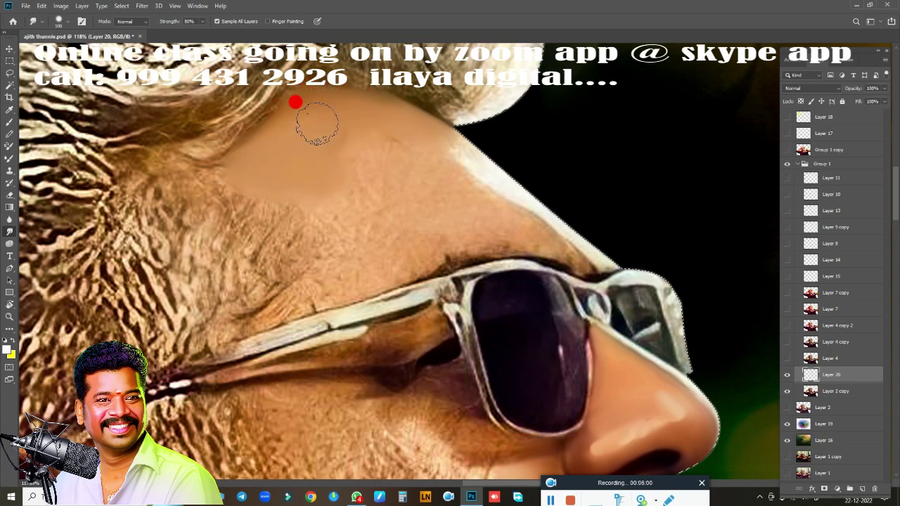
{"action": "mouse_move", "coordinate": [317, 124]}
{"action": "left_mouse_down"}
{"action": "mouse_move", "coordinate": [321, 213]}
{"action": "mouse_move", "coordinate": [284, 185]}
{"action": "mouse_move", "coordinate": [310, 254]}
{"action": "mouse_move", "coordinate": [347, 275]}
{"action": "mouse_move", "coordinate": [296, 302]}
{"action": "mouse_move", "coordinate": [363, 284]}
{"action": "mouse_move", "coordinate": [348, 287]}
{"action": "mouse_move", "coordinate": [434, 250]}
{"action": "mouse_move", "coordinate": [380, 161]}
{"action": "mouse_move", "coordinate": [340, 133]}
{"action": "mouse_move", "coordinate": [403, 154]}
{"action": "mouse_move", "coordinate": [412, 173]}
{"action": "mouse_move", "coordinate": [351, 137]}
{"action": "mouse_move", "coordinate": [311, 157]}
{"action": "mouse_move", "coordinate": [307, 146]}
{"action": "mouse_move", "coordinate": [353, 201]}
{"action": "mouse_move", "coordinate": [291, 195]}
{"action": "mouse_move", "coordinate": [261, 171]}
{"action": "mouse_move", "coordinate": [376, 216]}
{"action": "mouse_move", "coordinate": [391, 231]}
{"action": "mouse_move", "coordinate": [482, 165]}
{"action": "mouse_move", "coordinate": [467, 154]}
{"action": "mouse_move", "coordinate": [382, 147]}
{"action": "mouse_move", "coordinate": [338, 107]}
{"action": "mouse_move", "coordinate": [373, 119]}
{"action": "left_mouse_up"}
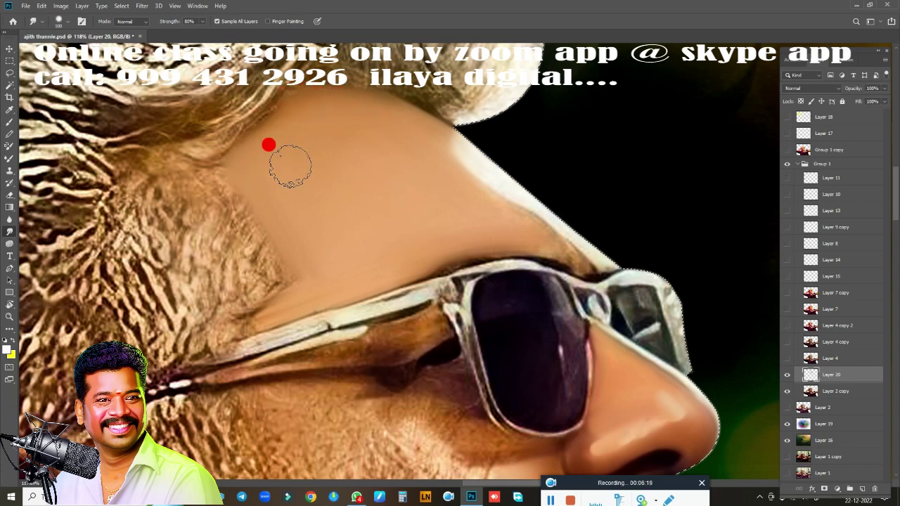
{"action": "mouse_move", "coordinate": [290, 166]}
{"action": "left_mouse_down"}
{"action": "mouse_move", "coordinate": [476, 205]}
{"action": "mouse_move", "coordinate": [553, 239]}
{"action": "mouse_move", "coordinate": [511, 241]}
{"action": "left_mouse_up"}
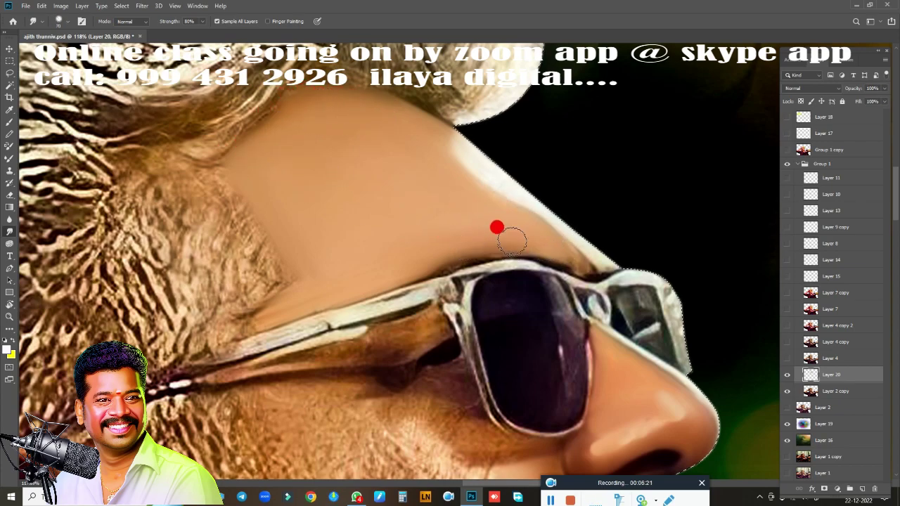
{"action": "left_click_drag", "start_coordinate": [431, 263], "coordinate": [395, 278]}
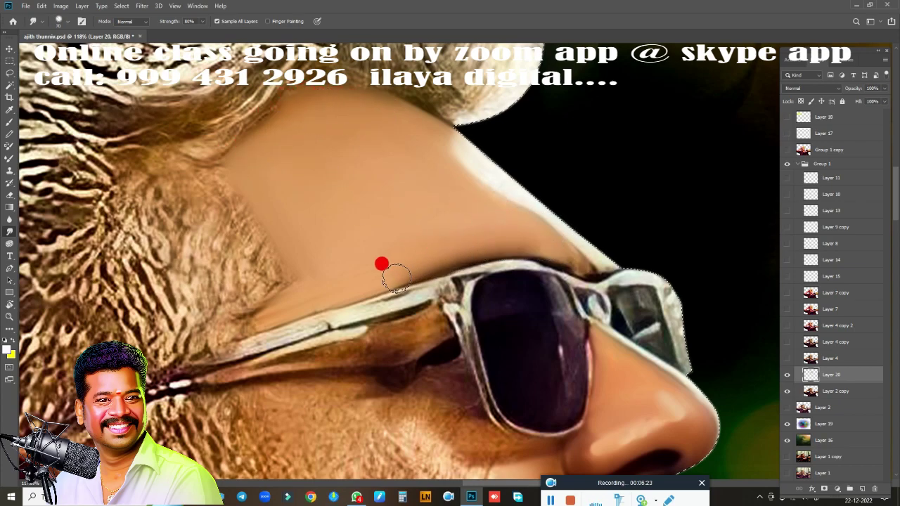
{"action": "mouse_move", "coordinate": [571, 248]}
{"action": "left_mouse_down"}
{"action": "mouse_move", "coordinate": [568, 235]}
{"action": "mouse_move", "coordinate": [445, 141]}
{"action": "mouse_move", "coordinate": [504, 177]}
{"action": "mouse_move", "coordinate": [438, 124]}
{"action": "mouse_move", "coordinate": [442, 153]}
{"action": "mouse_move", "coordinate": [256, 256]}
{"action": "mouse_move", "coordinate": [203, 173]}
{"action": "mouse_move", "coordinate": [173, 193]}
{"action": "mouse_move", "coordinate": [173, 211]}
{"action": "mouse_move", "coordinate": [229, 167]}
{"action": "mouse_move", "coordinate": [178, 233]}
{"action": "mouse_move", "coordinate": [234, 184]}
{"action": "left_mouse_up"}
Blend the hairline and textured side hair into the skin, then bring the upper hair into view
{"action": "mouse_move", "coordinate": [215, 251]}
{"action": "left_mouse_down"}
{"action": "mouse_move", "coordinate": [249, 223]}
{"action": "mouse_move", "coordinate": [220, 272]}
{"action": "mouse_move", "coordinate": [260, 258]}
{"action": "mouse_move", "coordinate": [228, 301]}
{"action": "mouse_move", "coordinate": [288, 265]}
{"action": "mouse_move", "coordinate": [234, 328]}
{"action": "mouse_move", "coordinate": [315, 251]}
{"action": "mouse_move", "coordinate": [233, 134]}
{"action": "mouse_move", "coordinate": [379, 96]}
{"action": "mouse_move", "coordinate": [341, 79]}
{"action": "left_mouse_up"}
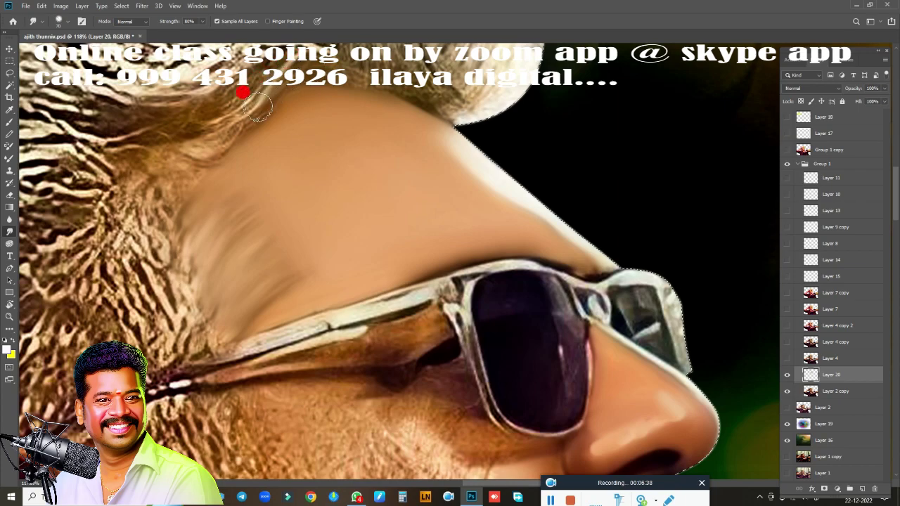
{"action": "mouse_move", "coordinate": [242, 92]}
{"action": "left_mouse_down"}
{"action": "mouse_move", "coordinate": [157, 138]}
{"action": "mouse_move", "coordinate": [189, 135]}
{"action": "left_mouse_up"}
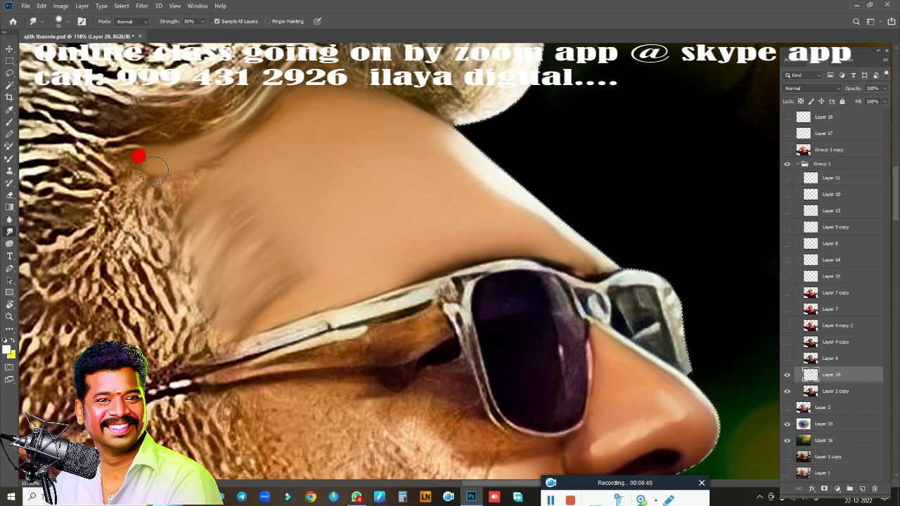
{"action": "left_click_drag", "start_coordinate": [180, 180], "coordinate": [196, 181]}
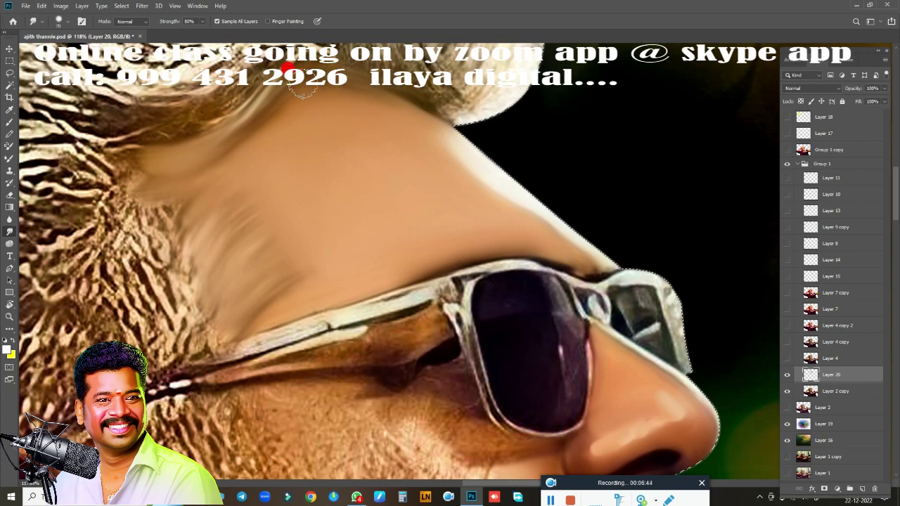
{"action": "scroll", "coordinate": [359, 253], "scroll_direction": "up", "scroll_amount": 5}
{"action": "mouse_move", "coordinate": [455, 217]}
{"action": "left_mouse_down"}
{"action": "mouse_move", "coordinate": [474, 218]}
{"action": "mouse_move", "coordinate": [471, 136]}
{"action": "mouse_move", "coordinate": [408, 206]}
{"action": "mouse_move", "coordinate": [334, 185]}
{"action": "mouse_move", "coordinate": [267, 127]}
{"action": "mouse_move", "coordinate": [303, 183]}
{"action": "mouse_move", "coordinate": [223, 173]}
{"action": "mouse_move", "coordinate": [235, 185]}
{"action": "mouse_move", "coordinate": [312, 178]}
{"action": "mouse_move", "coordinate": [297, 121]}
{"action": "mouse_move", "coordinate": [342, 142]}
{"action": "mouse_move", "coordinate": [385, 196]}
{"action": "mouse_move", "coordinate": [447, 199]}
{"action": "mouse_move", "coordinate": [418, 226]}
{"action": "mouse_move", "coordinate": [482, 203]}
{"action": "mouse_move", "coordinate": [450, 232]}
{"action": "mouse_move", "coordinate": [438, 209]}
{"action": "mouse_move", "coordinate": [412, 202]}
{"action": "mouse_move", "coordinate": [400, 158]}
{"action": "mouse_move", "coordinate": [373, 124]}
{"action": "mouse_move", "coordinate": [358, 147]}
{"action": "mouse_move", "coordinate": [297, 169]}
{"action": "mouse_move", "coordinate": [412, 28]}
{"action": "left_mouse_up"}
Smudge the cheek skin, the hair above the frame and the sunglasses frame edge
{"action": "mouse_move", "coordinate": [492, 232]}
{"action": "left_mouse_down"}
{"action": "mouse_move", "coordinate": [472, 221]}
{"action": "mouse_move", "coordinate": [412, 111]}
{"action": "left_mouse_up"}
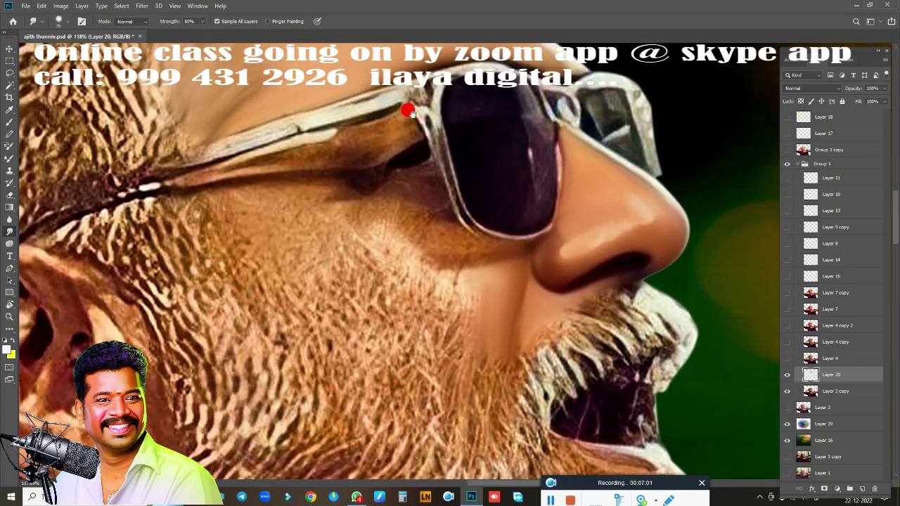
{"action": "mouse_move", "coordinate": [293, 200]}
{"action": "left_mouse_down"}
{"action": "mouse_move", "coordinate": [306, 212]}
{"action": "mouse_move", "coordinate": [304, 195]}
{"action": "mouse_move", "coordinate": [241, 164]}
{"action": "left_mouse_up"}
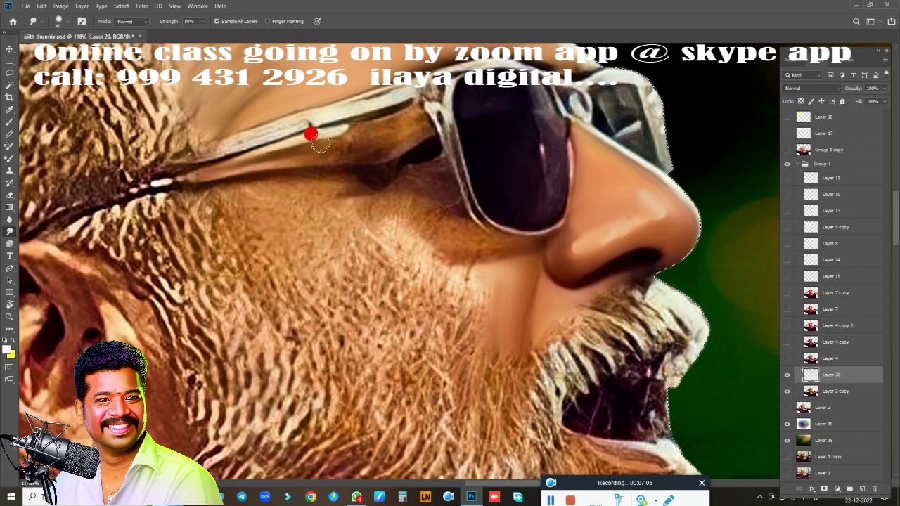
{"action": "mouse_move", "coordinate": [215, 143]}
{"action": "left_mouse_down"}
{"action": "mouse_move", "coordinate": [191, 155]}
{"action": "mouse_move", "coordinate": [371, 102]}
{"action": "mouse_move", "coordinate": [289, 177]}
{"action": "mouse_move", "coordinate": [269, 183]}
{"action": "mouse_move", "coordinate": [235, 232]}
{"action": "mouse_move", "coordinate": [249, 199]}
{"action": "mouse_move", "coordinate": [239, 155]}
{"action": "mouse_move", "coordinate": [214, 162]}
{"action": "left_mouse_up"}
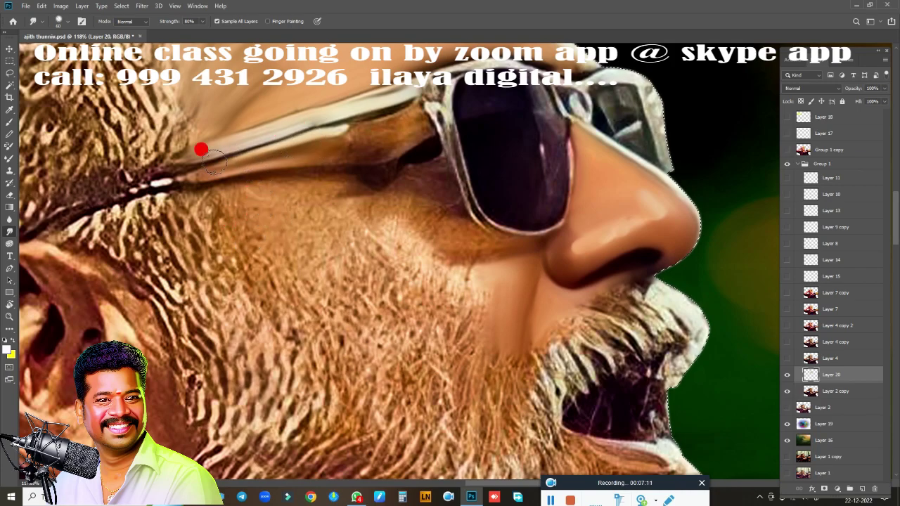
{"action": "left_click_drag", "start_coordinate": [371, 133], "coordinate": [362, 128]}
{"action": "left_click_drag", "start_coordinate": [416, 107], "coordinate": [341, 128]}
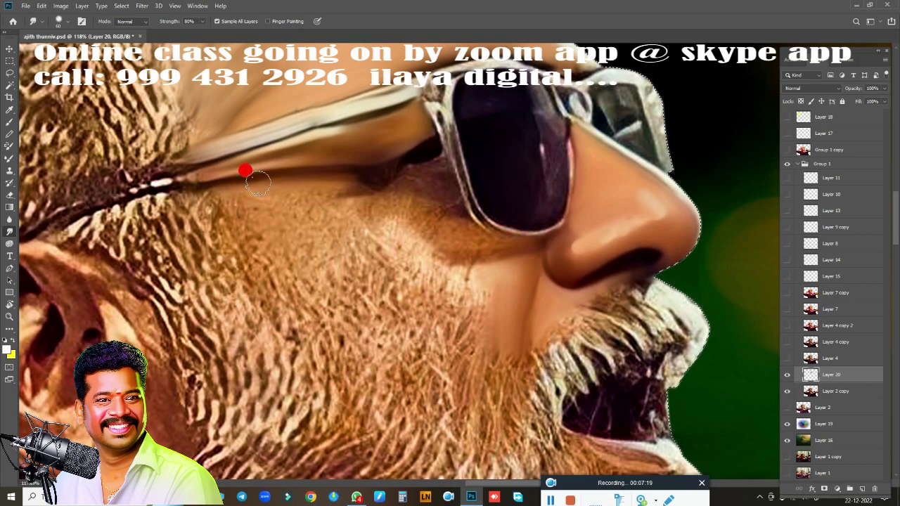
Soften the shadow under the glasses arm and blend the cheek down into the beard
{"action": "left_click_drag", "start_coordinate": [393, 168], "coordinate": [340, 189]}
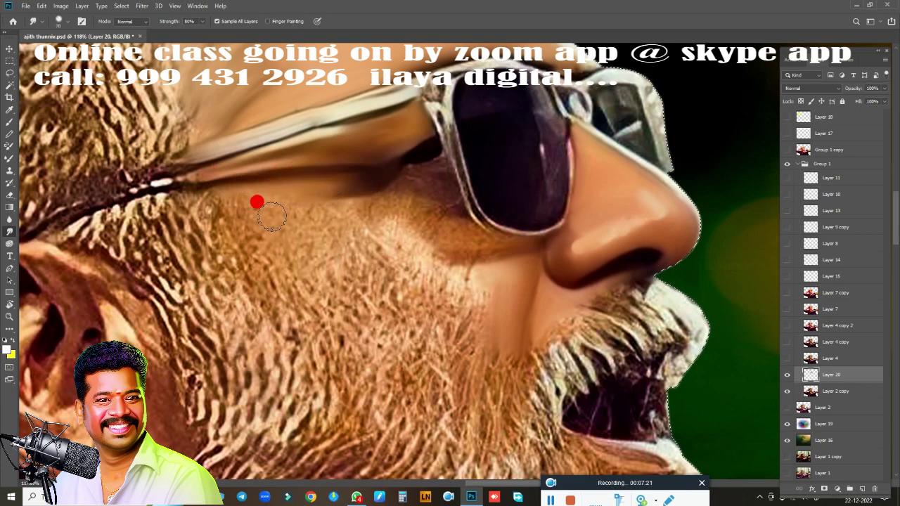
{"action": "mouse_move", "coordinate": [271, 217]}
{"action": "left_mouse_down"}
{"action": "mouse_move", "coordinate": [255, 223]}
{"action": "mouse_move", "coordinate": [297, 190]}
{"action": "left_mouse_up"}
{"action": "mouse_move", "coordinate": [280, 221]}
{"action": "left_mouse_down"}
{"action": "mouse_move", "coordinate": [257, 235]}
{"action": "mouse_move", "coordinate": [297, 251]}
{"action": "mouse_move", "coordinate": [319, 232]}
{"action": "mouse_move", "coordinate": [304, 205]}
{"action": "mouse_move", "coordinate": [354, 192]}
{"action": "left_mouse_up"}
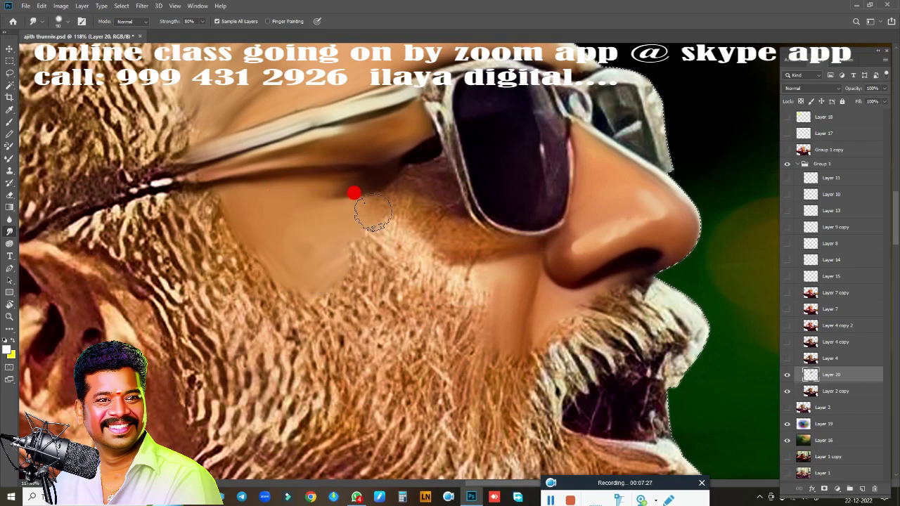
{"action": "mouse_move", "coordinate": [332, 236]}
{"action": "left_mouse_down"}
{"action": "mouse_move", "coordinate": [386, 244]}
{"action": "mouse_move", "coordinate": [447, 282]}
{"action": "mouse_move", "coordinate": [469, 283]}
{"action": "mouse_move", "coordinate": [441, 247]}
{"action": "mouse_move", "coordinate": [402, 237]}
{"action": "mouse_move", "coordinate": [446, 282]}
{"action": "mouse_move", "coordinate": [353, 271]}
{"action": "mouse_move", "coordinate": [364, 277]}
{"action": "mouse_move", "coordinate": [350, 242]}
{"action": "mouse_move", "coordinate": [332, 294]}
{"action": "mouse_move", "coordinate": [344, 297]}
{"action": "mouse_move", "coordinate": [292, 257]}
{"action": "mouse_move", "coordinate": [350, 266]}
{"action": "left_mouse_up"}
{"action": "mouse_move", "coordinate": [450, 331]}
{"action": "left_mouse_down"}
{"action": "mouse_move", "coordinate": [476, 311]}
{"action": "mouse_move", "coordinate": [432, 305]}
{"action": "mouse_move", "coordinate": [400, 285]}
{"action": "mouse_move", "coordinate": [479, 303]}
{"action": "mouse_move", "coordinate": [420, 296]}
{"action": "mouse_move", "coordinate": [484, 295]}
{"action": "mouse_move", "coordinate": [389, 277]}
{"action": "mouse_move", "coordinate": [454, 298]}
{"action": "mouse_move", "coordinate": [462, 325]}
{"action": "mouse_move", "coordinate": [396, 311]}
{"action": "mouse_move", "coordinate": [385, 328]}
{"action": "mouse_move", "coordinate": [492, 351]}
{"action": "mouse_move", "coordinate": [491, 363]}
{"action": "mouse_move", "coordinate": [452, 362]}
{"action": "mouse_move", "coordinate": [471, 386]}
{"action": "mouse_move", "coordinate": [321, 281]}
{"action": "mouse_move", "coordinate": [432, 352]}
{"action": "mouse_move", "coordinate": [377, 285]}
{"action": "mouse_move", "coordinate": [364, 253]}
{"action": "left_mouse_up"}
Smooth the shading under the eye, the sunglasses rim and dark lens down to the nostril
{"action": "left_click_drag", "start_coordinate": [393, 167], "coordinate": [412, 187]}
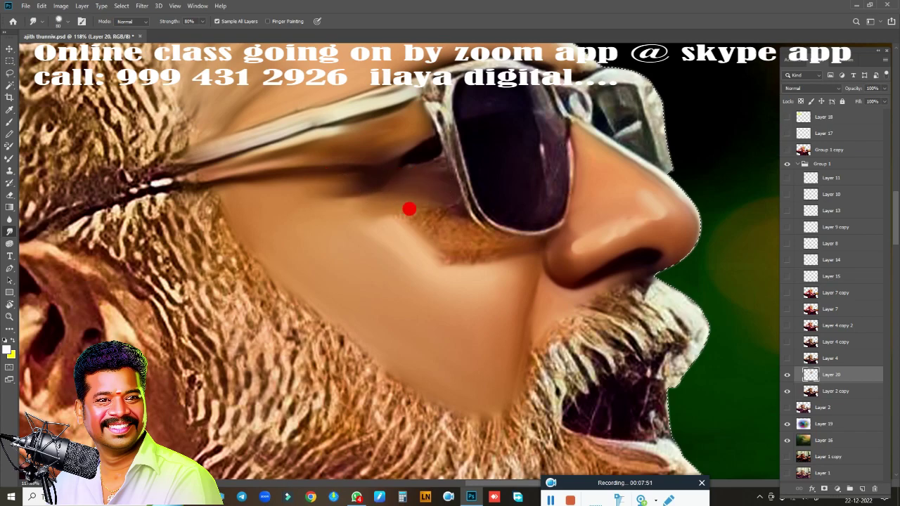
{"action": "mouse_move", "coordinate": [446, 207]}
{"action": "left_mouse_down"}
{"action": "mouse_move", "coordinate": [503, 245]}
{"action": "mouse_move", "coordinate": [438, 259]}
{"action": "left_mouse_up"}
{"action": "mouse_move", "coordinate": [370, 190]}
{"action": "left_mouse_down"}
{"action": "mouse_move", "coordinate": [424, 249]}
{"action": "mouse_move", "coordinate": [432, 119]}
{"action": "left_mouse_up"}
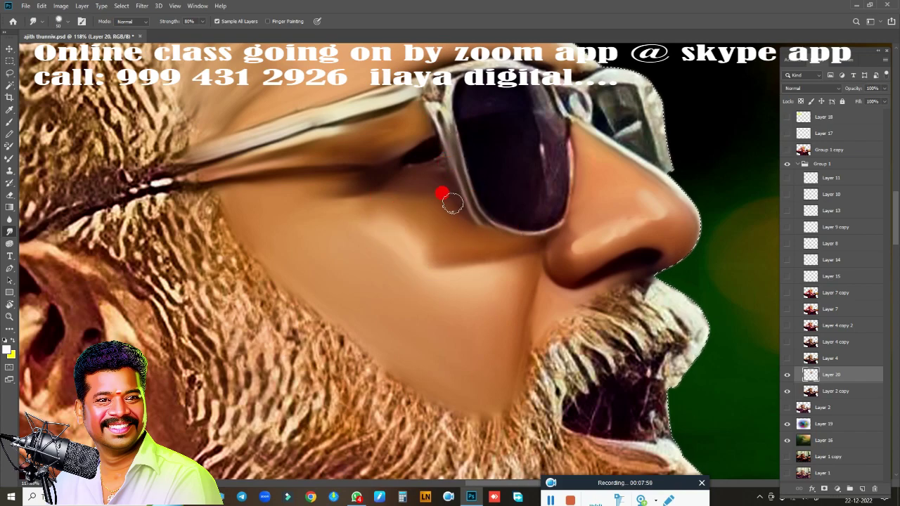
{"action": "left_click_drag", "start_coordinate": [270, 177], "coordinate": [436, 113]}
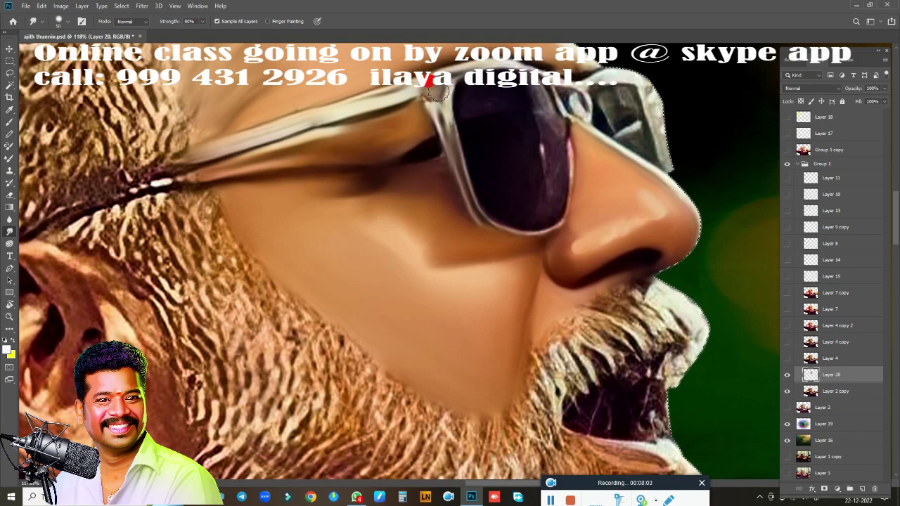
{"action": "mouse_move", "coordinate": [431, 99]}
{"action": "left_mouse_down"}
{"action": "mouse_move", "coordinate": [476, 98]}
{"action": "mouse_move", "coordinate": [447, 151]}
{"action": "left_mouse_up"}
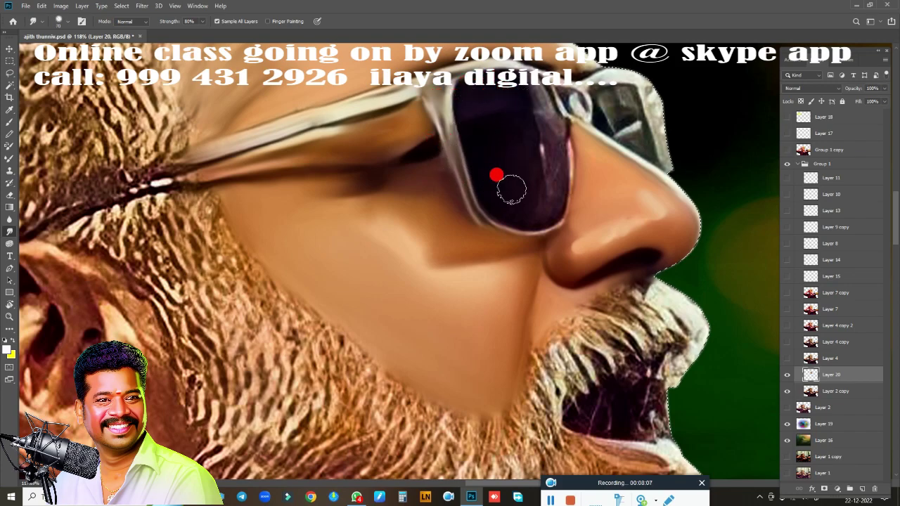
{"action": "left_click_drag", "start_coordinate": [512, 188], "coordinate": [521, 126]}
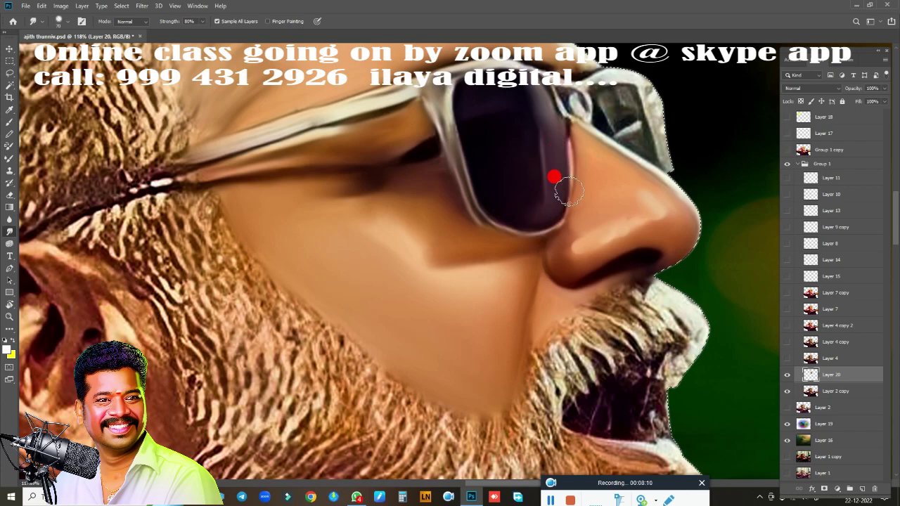
{"action": "left_click_drag", "start_coordinate": [569, 190], "coordinate": [574, 261]}
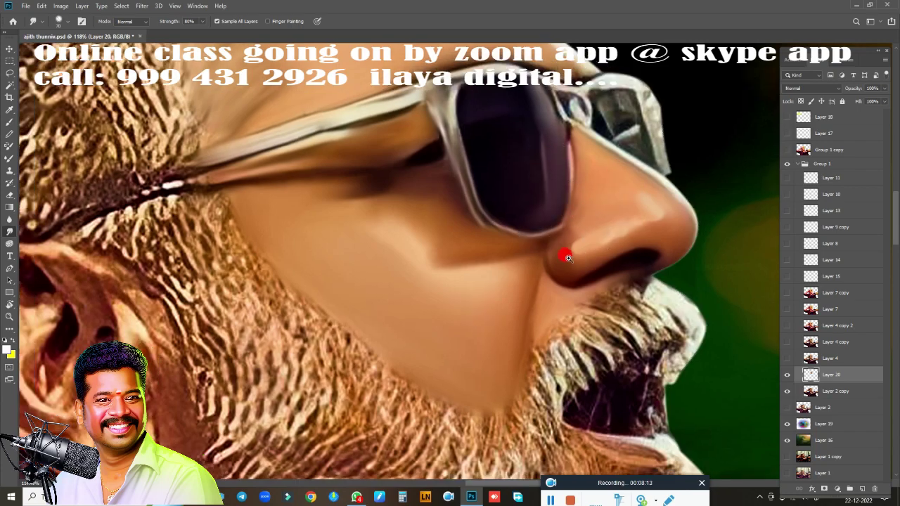
Smudge the jaw beard, temple hair and hair around the ear into soft streaks over the cheek
{"action": "mouse_move", "coordinate": [611, 203]}
{"action": "left_mouse_down"}
{"action": "mouse_move", "coordinate": [448, 243]}
{"action": "mouse_move", "coordinate": [458, 254]}
{"action": "mouse_move", "coordinate": [438, 249]}
{"action": "mouse_move", "coordinate": [440, 277]}
{"action": "mouse_move", "coordinate": [432, 225]}
{"action": "mouse_move", "coordinate": [448, 222]}
{"action": "mouse_move", "coordinate": [458, 301]}
{"action": "mouse_move", "coordinate": [388, 255]}
{"action": "mouse_move", "coordinate": [412, 271]}
{"action": "mouse_move", "coordinate": [363, 213]}
{"action": "mouse_move", "coordinate": [367, 177]}
{"action": "mouse_move", "coordinate": [362, 238]}
{"action": "mouse_move", "coordinate": [367, 181]}
{"action": "mouse_move", "coordinate": [372, 243]}
{"action": "mouse_move", "coordinate": [381, 209]}
{"action": "mouse_move", "coordinate": [387, 225]}
{"action": "mouse_move", "coordinate": [382, 263]}
{"action": "mouse_move", "coordinate": [408, 237]}
{"action": "mouse_move", "coordinate": [399, 290]}
{"action": "mouse_move", "coordinate": [433, 245]}
{"action": "left_mouse_up"}
{"action": "mouse_move", "coordinate": [439, 287]}
{"action": "left_mouse_down"}
{"action": "mouse_move", "coordinate": [452, 281]}
{"action": "mouse_move", "coordinate": [438, 321]}
{"action": "mouse_move", "coordinate": [454, 322]}
{"action": "mouse_move", "coordinate": [483, 271]}
{"action": "mouse_move", "coordinate": [497, 271]}
{"action": "mouse_move", "coordinate": [510, 295]}
{"action": "mouse_move", "coordinate": [531, 293]}
{"action": "left_mouse_up"}
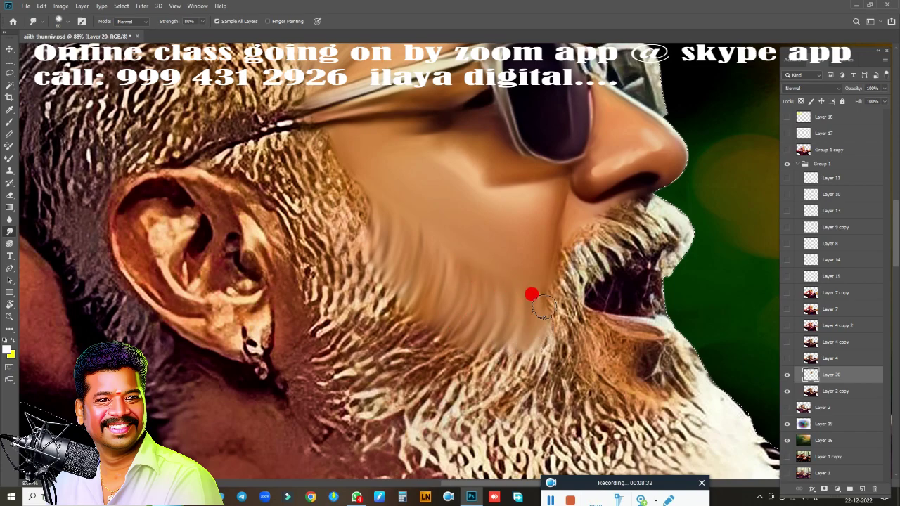
{"action": "mouse_move", "coordinate": [311, 140]}
{"action": "left_mouse_down"}
{"action": "mouse_move", "coordinate": [346, 166]}
{"action": "mouse_move", "coordinate": [362, 198]}
{"action": "left_mouse_up"}
{"action": "mouse_move", "coordinate": [309, 233]}
{"action": "left_mouse_down"}
{"action": "mouse_move", "coordinate": [246, 149]}
{"action": "mouse_move", "coordinate": [230, 156]}
{"action": "left_mouse_up"}
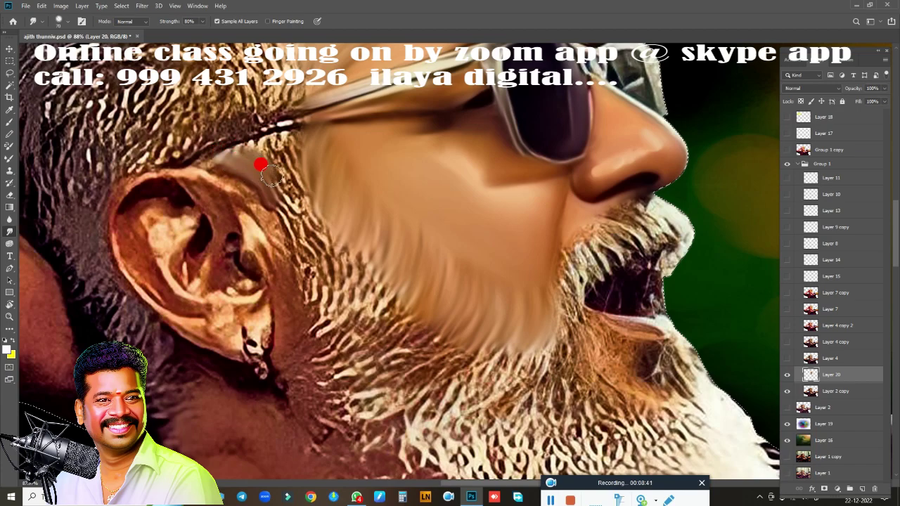
{"action": "left_click_drag", "start_coordinate": [279, 164], "coordinate": [294, 158]}
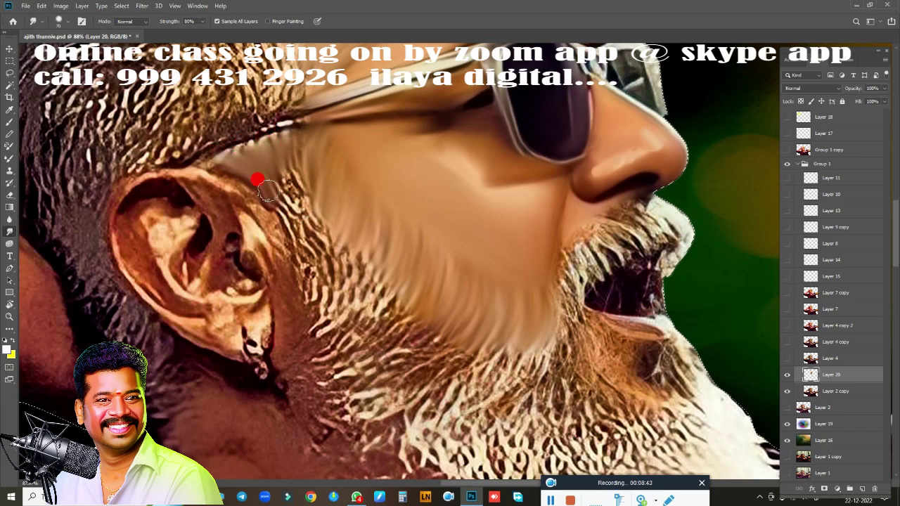
{"action": "mouse_move", "coordinate": [267, 189]}
{"action": "left_mouse_down"}
{"action": "mouse_move", "coordinate": [285, 210]}
{"action": "mouse_move", "coordinate": [295, 208]}
{"action": "mouse_move", "coordinate": [295, 182]}
{"action": "mouse_move", "coordinate": [306, 211]}
{"action": "mouse_move", "coordinate": [302, 248]}
{"action": "mouse_move", "coordinate": [327, 298]}
{"action": "mouse_move", "coordinate": [280, 208]}
{"action": "left_mouse_up"}
{"action": "mouse_move", "coordinate": [315, 290]}
{"action": "left_mouse_down"}
{"action": "mouse_move", "coordinate": [307, 228]}
{"action": "mouse_move", "coordinate": [322, 273]}
{"action": "mouse_move", "coordinate": [329, 212]}
{"action": "mouse_move", "coordinate": [308, 240]}
{"action": "mouse_move", "coordinate": [340, 291]}
{"action": "mouse_move", "coordinate": [356, 248]}
{"action": "mouse_move", "coordinate": [342, 324]}
{"action": "mouse_move", "coordinate": [336, 257]}
{"action": "mouse_move", "coordinate": [343, 327]}
{"action": "mouse_move", "coordinate": [376, 267]}
{"action": "mouse_move", "coordinate": [352, 331]}
{"action": "mouse_move", "coordinate": [391, 288]}
{"action": "mouse_move", "coordinate": [358, 347]}
{"action": "mouse_move", "coordinate": [421, 319]}
{"action": "mouse_move", "coordinate": [379, 362]}
{"action": "mouse_move", "coordinate": [443, 352]}
{"action": "mouse_move", "coordinate": [399, 366]}
{"action": "mouse_move", "coordinate": [451, 338]}
{"action": "mouse_move", "coordinate": [506, 342]}
{"action": "mouse_move", "coordinate": [512, 375]}
{"action": "mouse_move", "coordinate": [542, 358]}
{"action": "mouse_move", "coordinate": [561, 315]}
{"action": "mouse_move", "coordinate": [542, 395]}
{"action": "mouse_move", "coordinate": [533, 391]}
{"action": "left_mouse_up"}
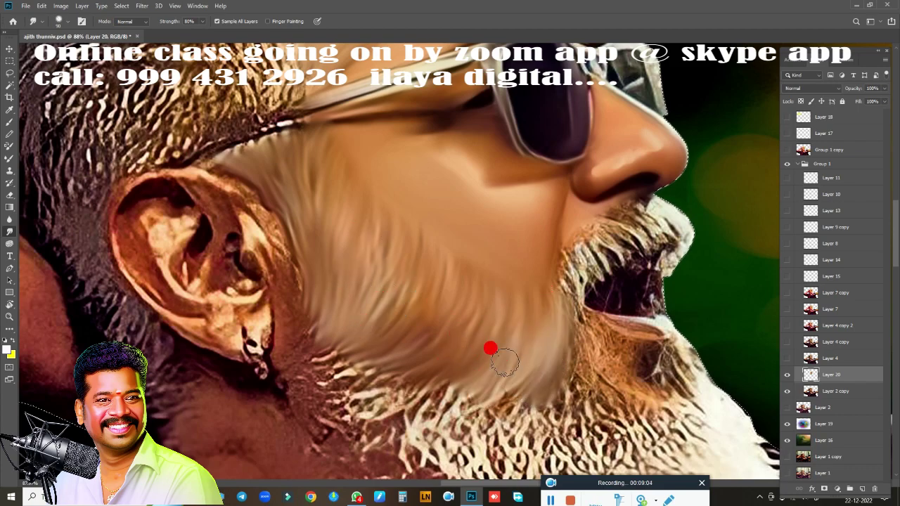
{"action": "left_click_drag", "start_coordinate": [490, 348], "coordinate": [492, 412]}
Smudge the lower beard edge down along the neck and over the earring
{"action": "scroll", "coordinate": [492, 317], "scroll_direction": "down", "scroll_amount": 5}
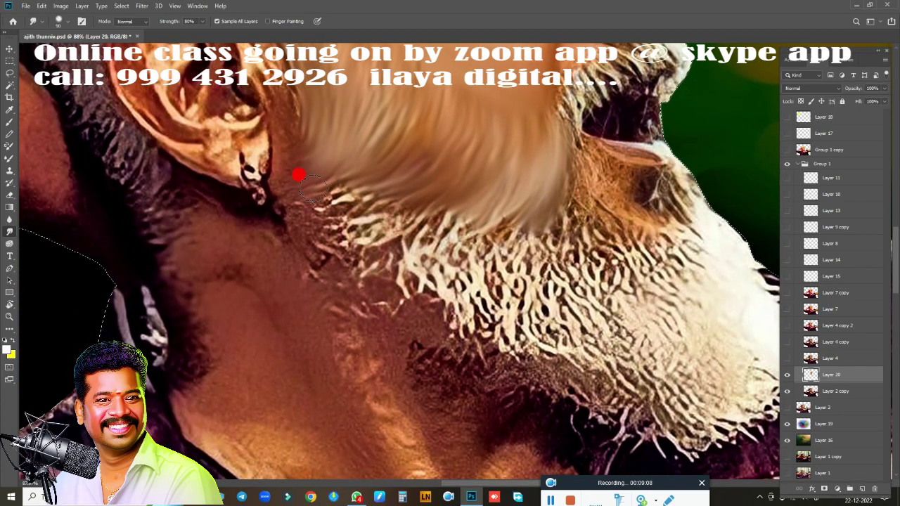
{"action": "mouse_move", "coordinate": [313, 188]}
{"action": "left_mouse_down"}
{"action": "mouse_move", "coordinate": [309, 202]}
{"action": "mouse_move", "coordinate": [387, 207]}
{"action": "mouse_move", "coordinate": [322, 225]}
{"action": "mouse_move", "coordinate": [386, 235]}
{"action": "mouse_move", "coordinate": [382, 242]}
{"action": "left_mouse_up"}
{"action": "mouse_move", "coordinate": [304, 231]}
{"action": "left_mouse_down"}
{"action": "mouse_move", "coordinate": [404, 193]}
{"action": "mouse_move", "coordinate": [454, 187]}
{"action": "mouse_move", "coordinate": [361, 239]}
{"action": "mouse_move", "coordinate": [449, 242]}
{"action": "mouse_move", "coordinate": [405, 251]}
{"action": "mouse_move", "coordinate": [316, 236]}
{"action": "mouse_move", "coordinate": [459, 225]}
{"action": "mouse_move", "coordinate": [499, 205]}
{"action": "mouse_move", "coordinate": [524, 206]}
{"action": "mouse_move", "coordinate": [500, 246]}
{"action": "mouse_move", "coordinate": [534, 209]}
{"action": "mouse_move", "coordinate": [516, 252]}
{"action": "mouse_move", "coordinate": [483, 275]}
{"action": "mouse_move", "coordinate": [472, 271]}
{"action": "mouse_move", "coordinate": [490, 247]}
{"action": "mouse_move", "coordinate": [430, 266]}
{"action": "mouse_move", "coordinate": [383, 263]}
{"action": "mouse_move", "coordinate": [457, 255]}
{"action": "mouse_move", "coordinate": [344, 255]}
{"action": "mouse_move", "coordinate": [455, 279]}
{"action": "mouse_move", "coordinate": [402, 279]}
{"action": "mouse_move", "coordinate": [499, 288]}
{"action": "mouse_move", "coordinate": [441, 309]}
{"action": "mouse_move", "coordinate": [400, 286]}
{"action": "mouse_move", "coordinate": [331, 269]}
{"action": "left_mouse_up"}
{"action": "mouse_move", "coordinate": [288, 148]}
{"action": "left_mouse_down"}
{"action": "mouse_move", "coordinate": [285, 141]}
{"action": "mouse_move", "coordinate": [286, 191]}
{"action": "mouse_move", "coordinate": [301, 237]}
{"action": "mouse_move", "coordinate": [278, 111]}
{"action": "left_mouse_up"}
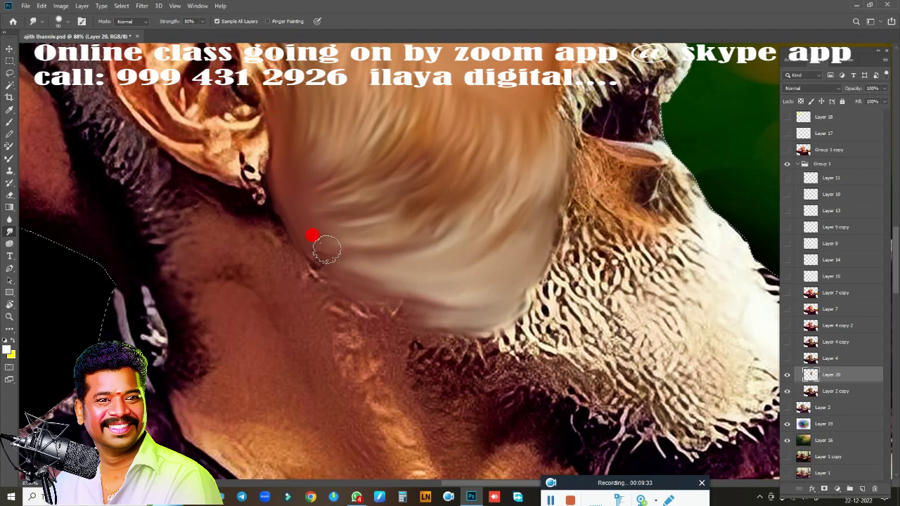
Reshape the spiky beard edge toward the chin tip into smooth flowing strokes
{"action": "scroll", "coordinate": [356, 310], "scroll_direction": "right", "scroll_amount": 5}
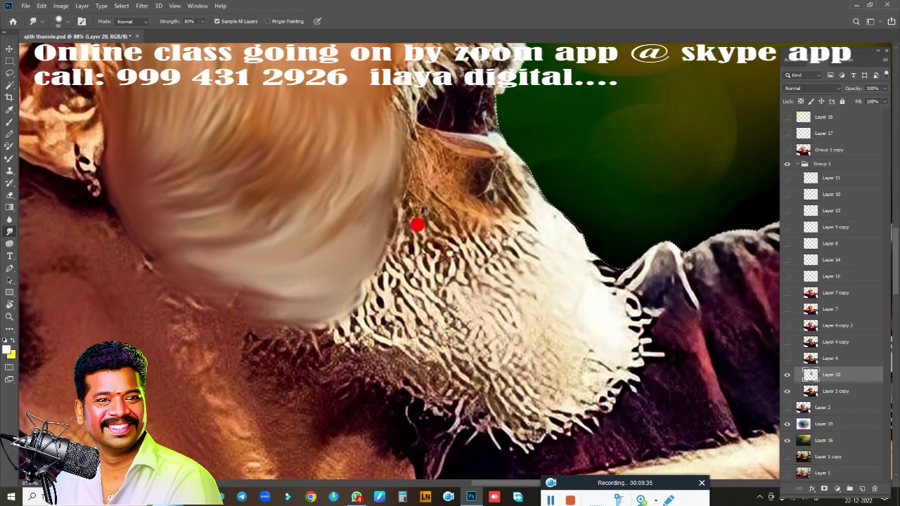
{"action": "mouse_move", "coordinate": [417, 225]}
{"action": "left_mouse_down"}
{"action": "mouse_move", "coordinate": [461, 233]}
{"action": "mouse_move", "coordinate": [458, 199]}
{"action": "mouse_move", "coordinate": [528, 218]}
{"action": "mouse_move", "coordinate": [487, 207]}
{"action": "left_mouse_up"}
{"action": "mouse_move", "coordinate": [411, 175]}
{"action": "left_mouse_down"}
{"action": "mouse_move", "coordinate": [393, 157]}
{"action": "mouse_move", "coordinate": [368, 218]}
{"action": "mouse_move", "coordinate": [396, 220]}
{"action": "mouse_move", "coordinate": [434, 283]}
{"action": "mouse_move", "coordinate": [437, 237]}
{"action": "mouse_move", "coordinate": [450, 233]}
{"action": "mouse_move", "coordinate": [495, 279]}
{"action": "mouse_move", "coordinate": [514, 260]}
{"action": "mouse_move", "coordinate": [518, 235]}
{"action": "mouse_move", "coordinate": [564, 239]}
{"action": "mouse_move", "coordinate": [534, 181]}
{"action": "mouse_move", "coordinate": [424, 145]}
{"action": "mouse_move", "coordinate": [398, 124]}
{"action": "mouse_move", "coordinate": [468, 165]}
{"action": "mouse_move", "coordinate": [439, 169]}
{"action": "mouse_move", "coordinate": [474, 201]}
{"action": "mouse_move", "coordinate": [494, 173]}
{"action": "mouse_move", "coordinate": [520, 189]}
{"action": "mouse_move", "coordinate": [489, 170]}
{"action": "mouse_move", "coordinate": [501, 189]}
{"action": "mouse_move", "coordinate": [492, 211]}
{"action": "mouse_move", "coordinate": [478, 187]}
{"action": "mouse_move", "coordinate": [401, 279]}
{"action": "mouse_move", "coordinate": [358, 298]}
{"action": "mouse_move", "coordinate": [416, 263]}
{"action": "mouse_move", "coordinate": [445, 294]}
{"action": "mouse_move", "coordinate": [442, 341]}
{"action": "mouse_move", "coordinate": [480, 344]}
{"action": "mouse_move", "coordinate": [520, 298]}
{"action": "mouse_move", "coordinate": [583, 322]}
{"action": "mouse_move", "coordinate": [567, 366]}
{"action": "mouse_move", "coordinate": [418, 249]}
{"action": "mouse_move", "coordinate": [409, 213]}
{"action": "mouse_move", "coordinate": [326, 308]}
{"action": "mouse_move", "coordinate": [364, 308]}
{"action": "mouse_move", "coordinate": [394, 350]}
{"action": "mouse_move", "coordinate": [464, 374]}
{"action": "mouse_move", "coordinate": [572, 370]}
{"action": "mouse_move", "coordinate": [591, 382]}
{"action": "mouse_move", "coordinate": [580, 401]}
{"action": "mouse_move", "coordinate": [514, 408]}
{"action": "mouse_move", "coordinate": [435, 391]}
{"action": "mouse_move", "coordinate": [358, 369]}
{"action": "mouse_move", "coordinate": [234, 306]}
{"action": "left_mouse_up"}
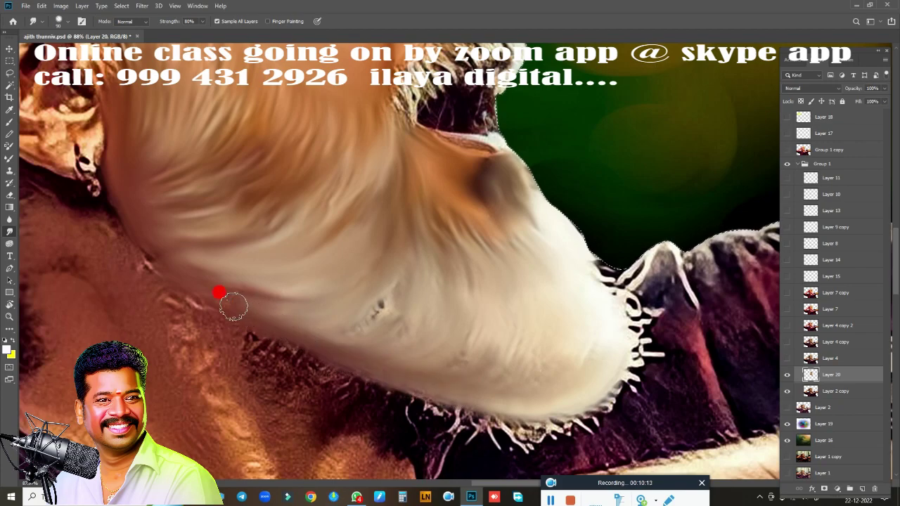
{"action": "mouse_move", "coordinate": [194, 283]}
{"action": "left_mouse_down"}
{"action": "mouse_move", "coordinate": [397, 259]}
{"action": "mouse_move", "coordinate": [243, 298]}
{"action": "mouse_move", "coordinate": [330, 307]}
{"action": "mouse_move", "coordinate": [349, 330]}
{"action": "mouse_move", "coordinate": [412, 259]}
{"action": "mouse_move", "coordinate": [337, 319]}
{"action": "mouse_move", "coordinate": [326, 223]}
{"action": "mouse_move", "coordinate": [224, 239]}
{"action": "mouse_move", "coordinate": [434, 273]}
{"action": "mouse_move", "coordinate": [289, 317]}
{"action": "mouse_move", "coordinate": [429, 308]}
{"action": "mouse_move", "coordinate": [299, 337]}
{"action": "mouse_move", "coordinate": [482, 331]}
{"action": "mouse_move", "coordinate": [506, 352]}
{"action": "mouse_move", "coordinate": [514, 382]}
{"action": "mouse_move", "coordinate": [589, 304]}
{"action": "mouse_move", "coordinate": [569, 229]}
{"action": "mouse_move", "coordinate": [583, 243]}
{"action": "mouse_move", "coordinate": [599, 354]}
{"action": "mouse_move", "coordinate": [563, 396]}
{"action": "mouse_move", "coordinate": [476, 402]}
{"action": "mouse_move", "coordinate": [260, 322]}
{"action": "left_mouse_up"}
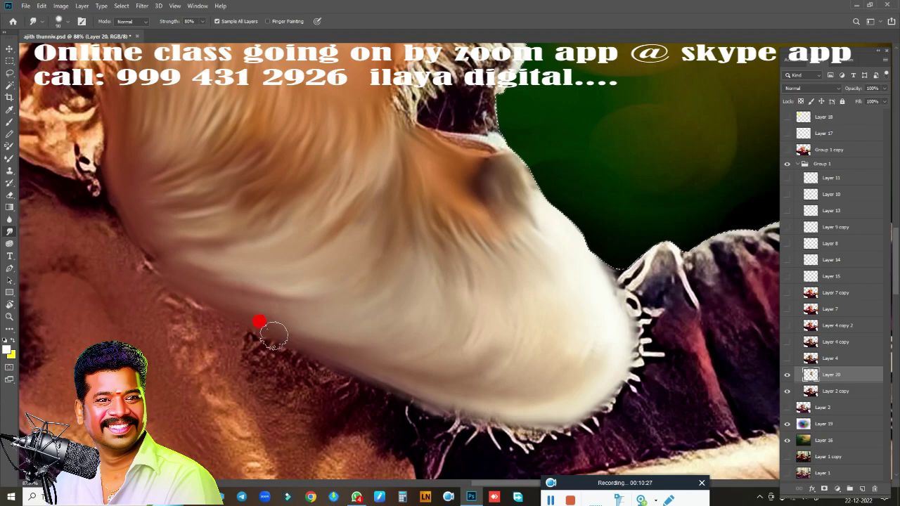
{"action": "mouse_move", "coordinate": [424, 256]}
{"action": "left_mouse_down"}
{"action": "mouse_move", "coordinate": [419, 277]}
{"action": "mouse_move", "coordinate": [453, 352]}
{"action": "mouse_move", "coordinate": [484, 317]}
{"action": "left_mouse_up"}
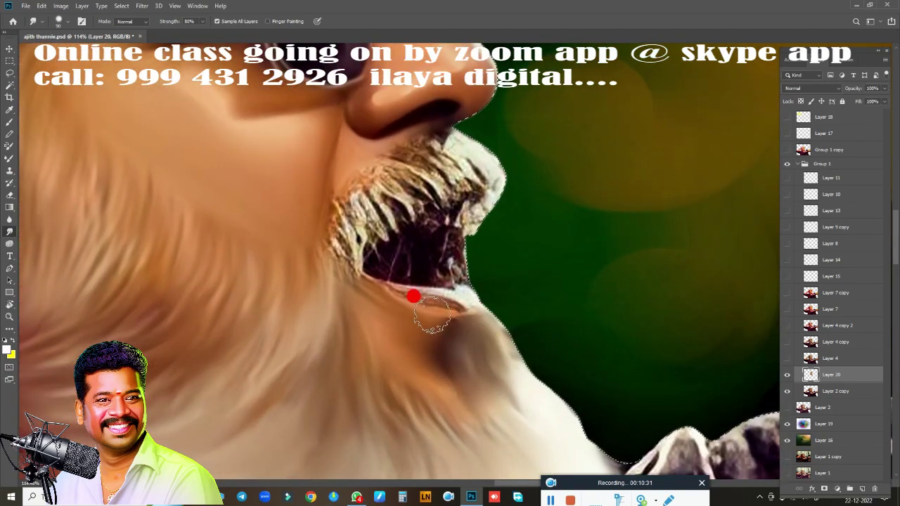
Smooth the lower lip edge and blend the teeth into the dark mouth interior
{"action": "mouse_move", "coordinate": [427, 290]}
{"action": "left_mouse_down"}
{"action": "mouse_move", "coordinate": [376, 271]}
{"action": "mouse_move", "coordinate": [386, 286]}
{"action": "left_mouse_up"}
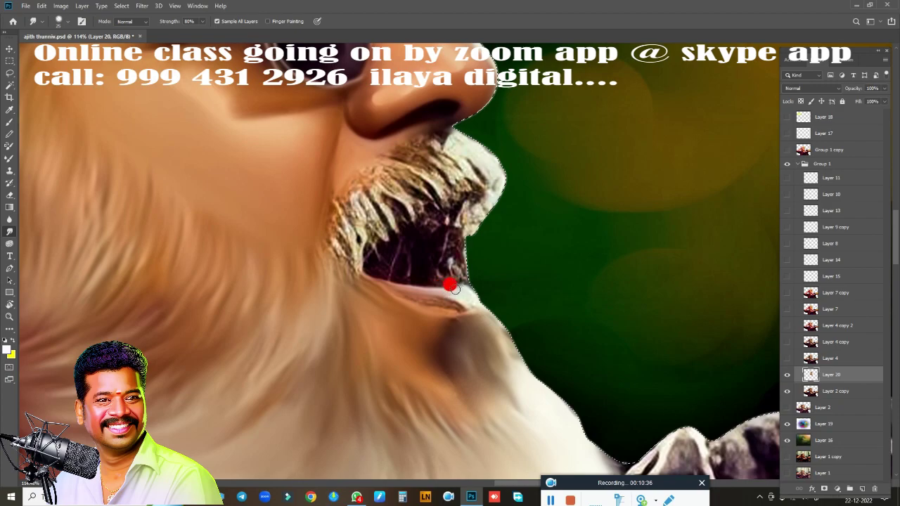
{"action": "left_click_drag", "start_coordinate": [458, 286], "coordinate": [461, 279]}
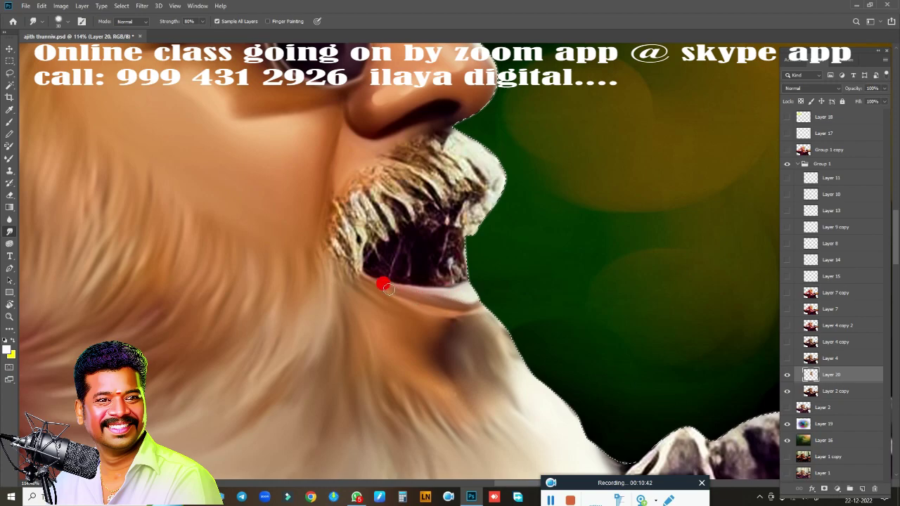
{"action": "left_click_drag", "start_coordinate": [417, 270], "coordinate": [401, 250]}
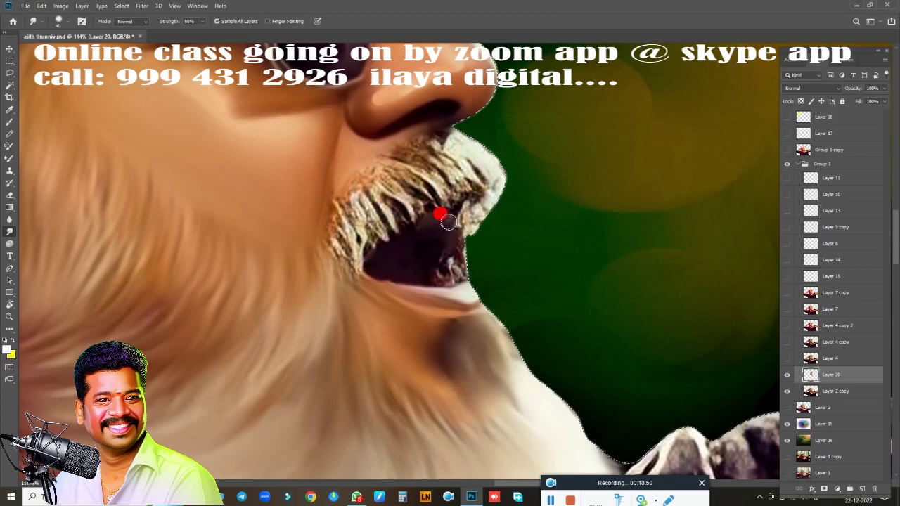
{"action": "mouse_move", "coordinate": [448, 221]}
{"action": "left_mouse_down"}
{"action": "mouse_move", "coordinate": [401, 249]}
{"action": "mouse_move", "coordinate": [451, 257]}
{"action": "mouse_move", "coordinate": [422, 272]}
{"action": "mouse_move", "coordinate": [376, 215]}
{"action": "mouse_move", "coordinate": [342, 189]}
{"action": "mouse_move", "coordinate": [334, 198]}
{"action": "left_mouse_up"}
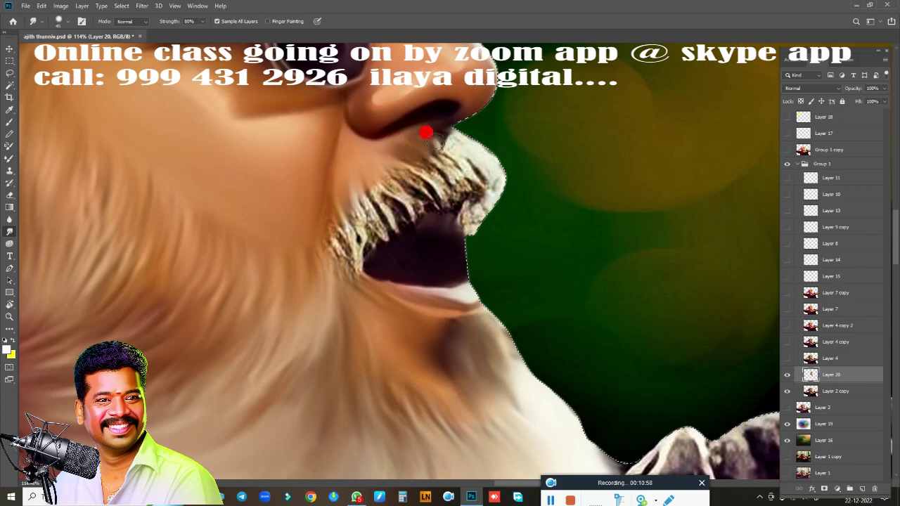
Smudge the upper lip and moustache strands at the mouth corner into soft painted strands
{"action": "mouse_move", "coordinate": [424, 133]}
{"action": "left_mouse_down"}
{"action": "mouse_move", "coordinate": [431, 127]}
{"action": "mouse_move", "coordinate": [471, 147]}
{"action": "mouse_move", "coordinate": [474, 177]}
{"action": "mouse_move", "coordinate": [456, 209]}
{"action": "left_mouse_up"}
{"action": "mouse_move", "coordinate": [429, 141]}
{"action": "left_mouse_down"}
{"action": "mouse_move", "coordinate": [453, 153]}
{"action": "mouse_move", "coordinate": [370, 169]}
{"action": "mouse_move", "coordinate": [357, 177]}
{"action": "mouse_move", "coordinate": [353, 215]}
{"action": "mouse_move", "coordinate": [323, 212]}
{"action": "left_mouse_up"}
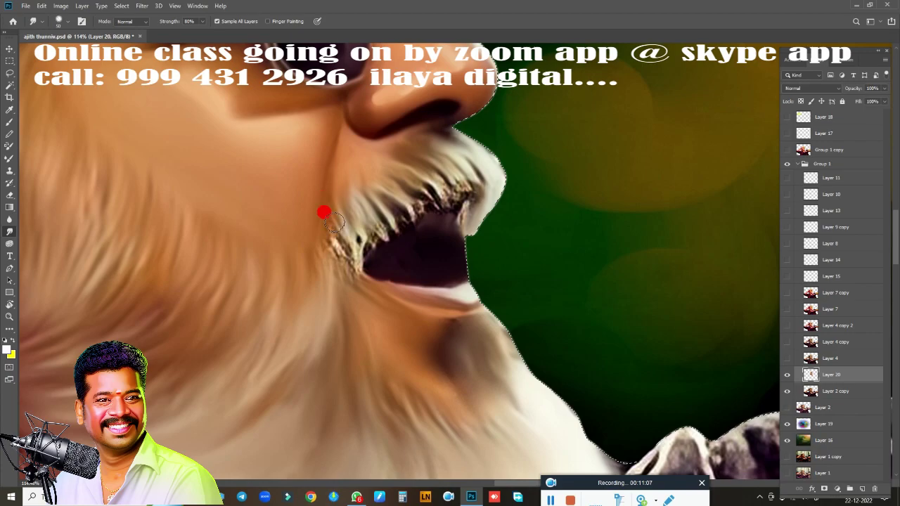
{"action": "mouse_move", "coordinate": [319, 254]}
{"action": "left_mouse_down"}
{"action": "mouse_move", "coordinate": [352, 274]}
{"action": "mouse_move", "coordinate": [356, 233]}
{"action": "mouse_move", "coordinate": [370, 211]}
{"action": "mouse_move", "coordinate": [389, 223]}
{"action": "mouse_move", "coordinate": [407, 210]}
{"action": "mouse_move", "coordinate": [416, 175]}
{"action": "mouse_move", "coordinate": [429, 195]}
{"action": "mouse_move", "coordinate": [443, 157]}
{"action": "mouse_move", "coordinate": [460, 187]}
{"action": "mouse_move", "coordinate": [468, 166]}
{"action": "mouse_move", "coordinate": [456, 198]}
{"action": "mouse_move", "coordinate": [462, 222]}
{"action": "mouse_move", "coordinate": [394, 201]}
{"action": "left_mouse_up"}
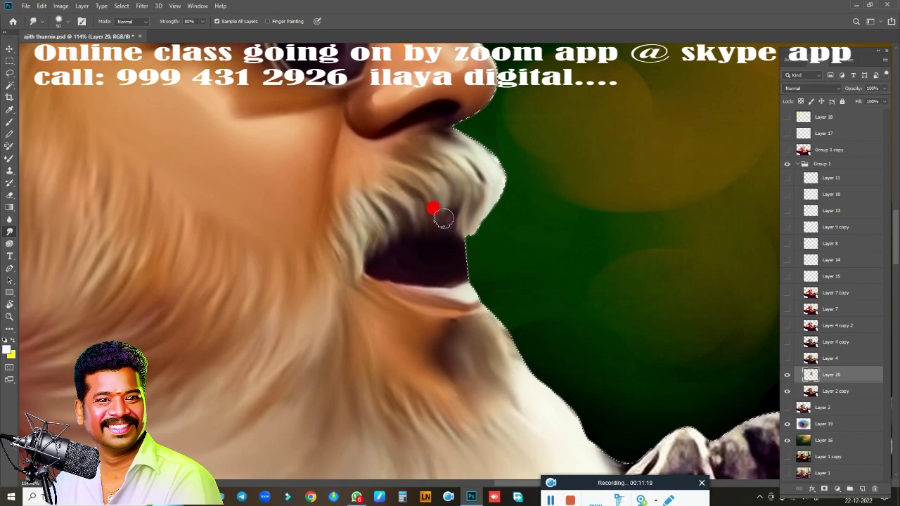
{"action": "mouse_move", "coordinate": [448, 222]}
{"action": "left_mouse_down"}
{"action": "mouse_move", "coordinate": [464, 181]}
{"action": "mouse_move", "coordinate": [469, 188]}
{"action": "left_mouse_up"}
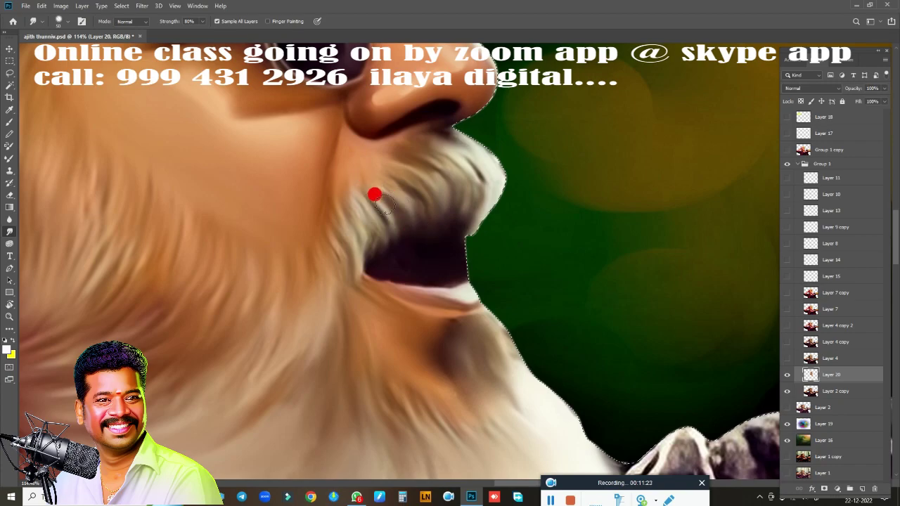
{"action": "mouse_move", "coordinate": [385, 204]}
{"action": "left_mouse_down"}
{"action": "mouse_move", "coordinate": [370, 205]}
{"action": "mouse_move", "coordinate": [369, 236]}
{"action": "mouse_move", "coordinate": [474, 291]}
{"action": "mouse_move", "coordinate": [350, 269]}
{"action": "mouse_move", "coordinate": [321, 231]}
{"action": "mouse_move", "coordinate": [492, 371]}
{"action": "left_mouse_up"}
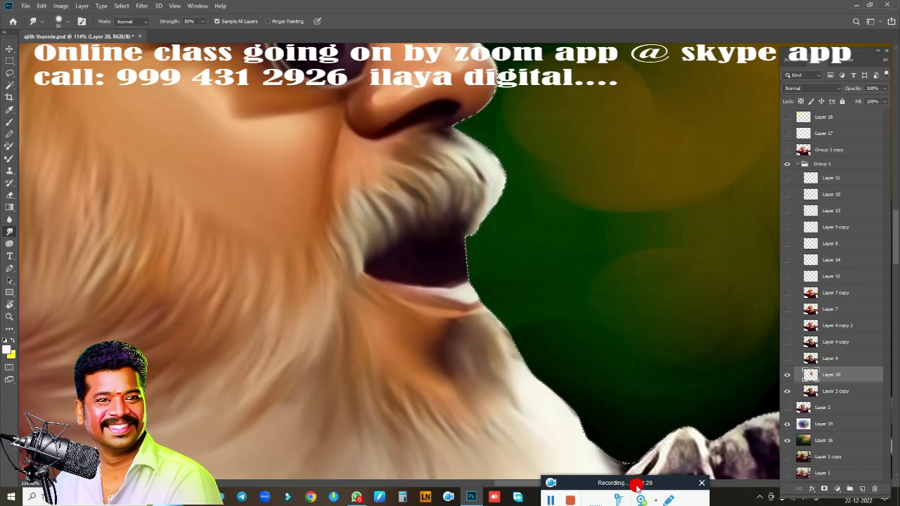
Zoom out and smooth the beard edge near the shirt
{"action": "scroll", "coordinate": [491, 316], "scroll_direction": "down", "scroll_amount": 3}
{"action": "scroll", "coordinate": [458, 306], "scroll_direction": "down", "scroll_amount": 1}
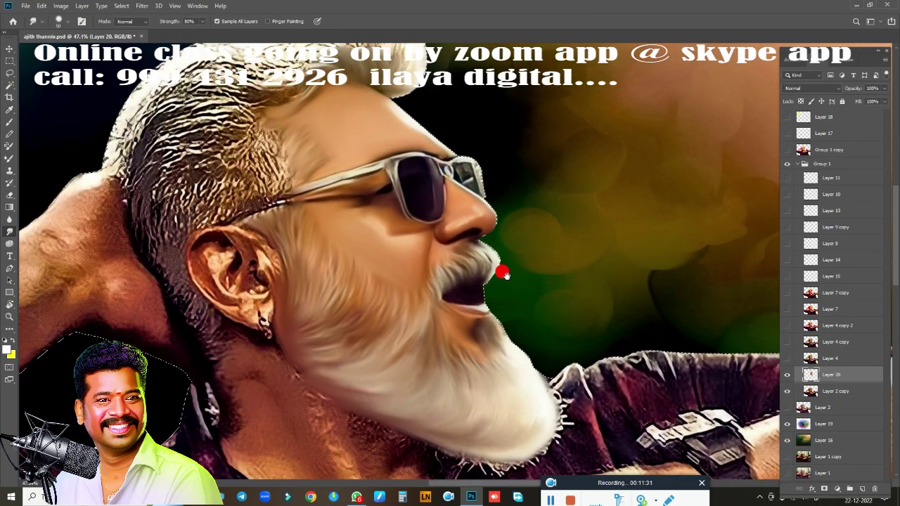
{"action": "scroll", "coordinate": [502, 272], "scroll_direction": "down", "scroll_amount": 2}
{"action": "mouse_move", "coordinate": [545, 336]}
{"action": "left_mouse_down"}
{"action": "mouse_move", "coordinate": [556, 318]}
{"action": "mouse_move", "coordinate": [773, 172]}
{"action": "left_mouse_up"}
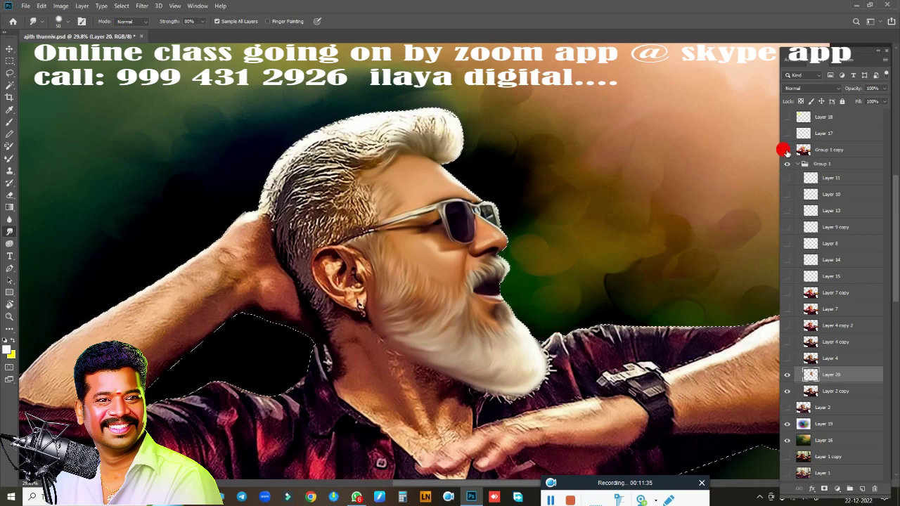
Show Group 1 copy, toggle it off and on to compare with the original, and fit the canvas
{"action": "left_click", "coordinate": [787, 150]}
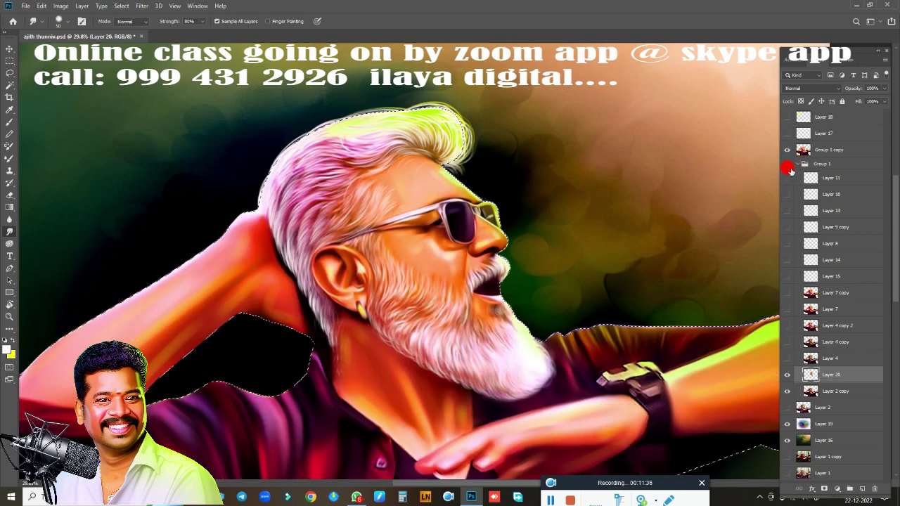
{"action": "scroll", "coordinate": [629, 211], "scroll_direction": "down", "scroll_amount": 3}
{"action": "scroll", "coordinate": [629, 208], "scroll_direction": "up", "scroll_amount": 2}
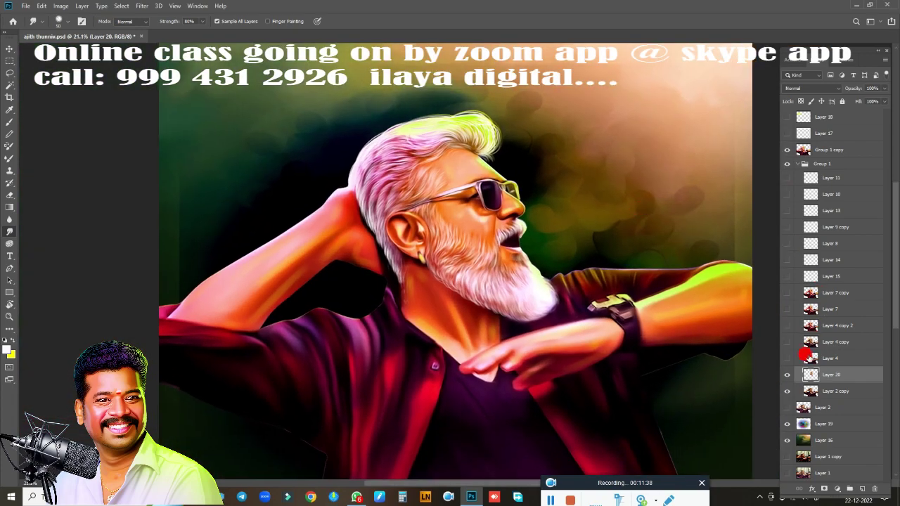
{"action": "left_click_drag", "start_coordinate": [787, 380], "coordinate": [787, 392]}
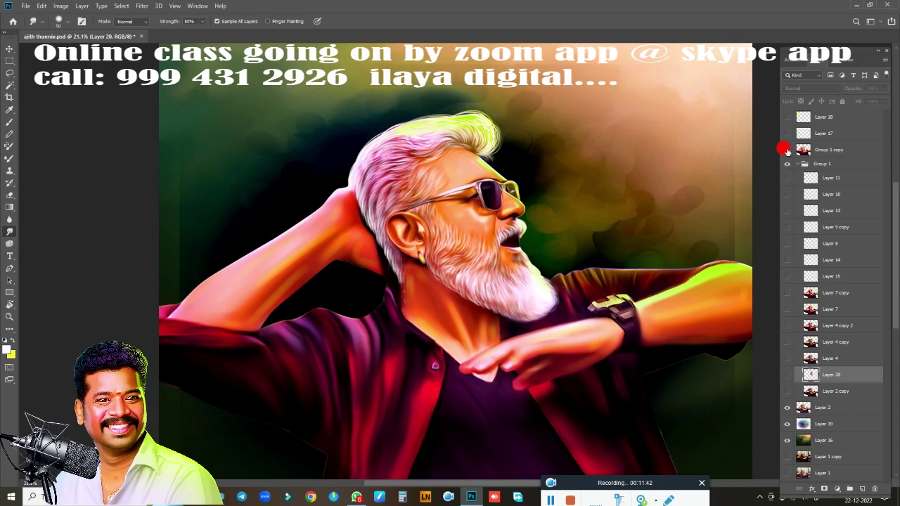
{"action": "left_click", "coordinate": [786, 150]}
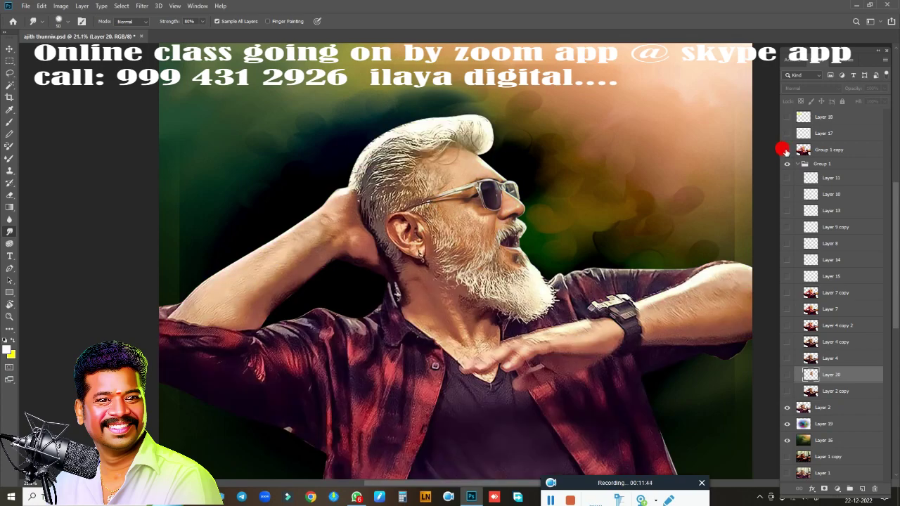
{"action": "left_click", "coordinate": [787, 149]}
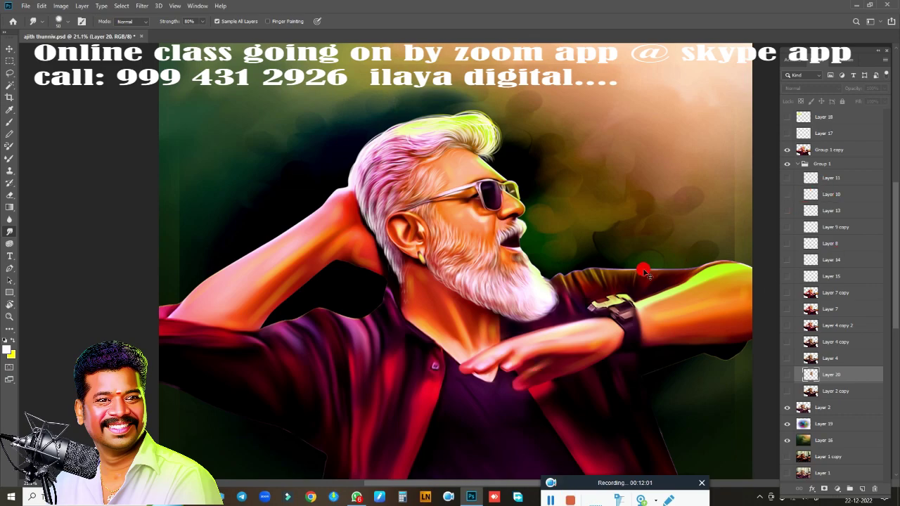
{"action": "scroll", "coordinate": [644, 272], "scroll_direction": "down", "scroll_amount": 1}
{"action": "scroll", "coordinate": [641, 271], "scroll_direction": "down", "scroll_amount": 1}
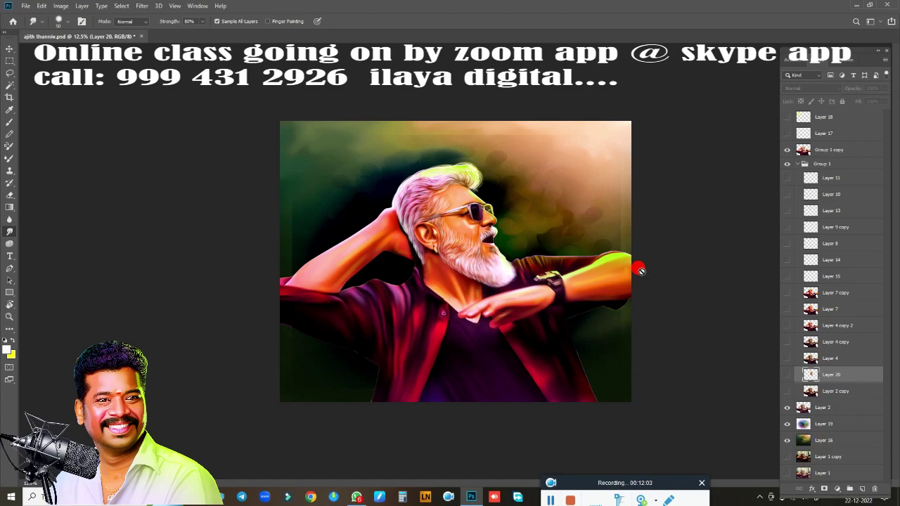